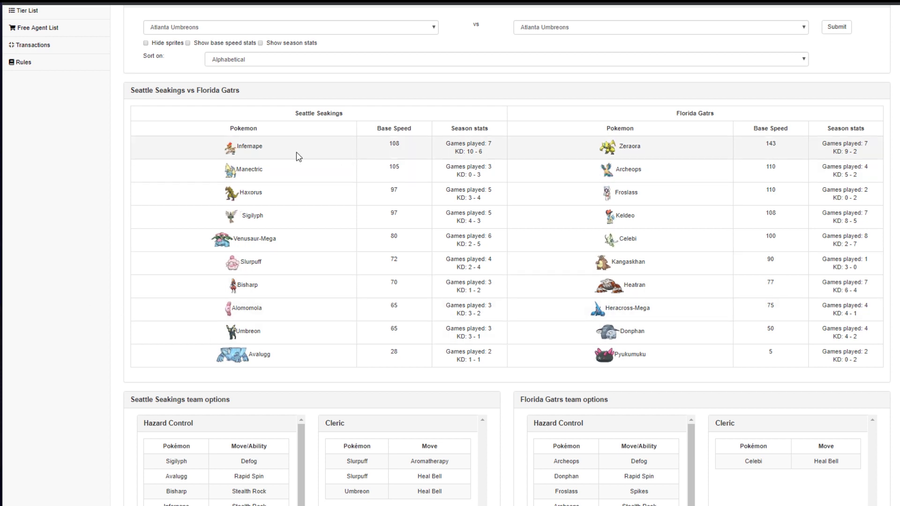
# - Reload the matchup page, agree to resubmit the form, and open the league ranking
pyautogui.press('F5')
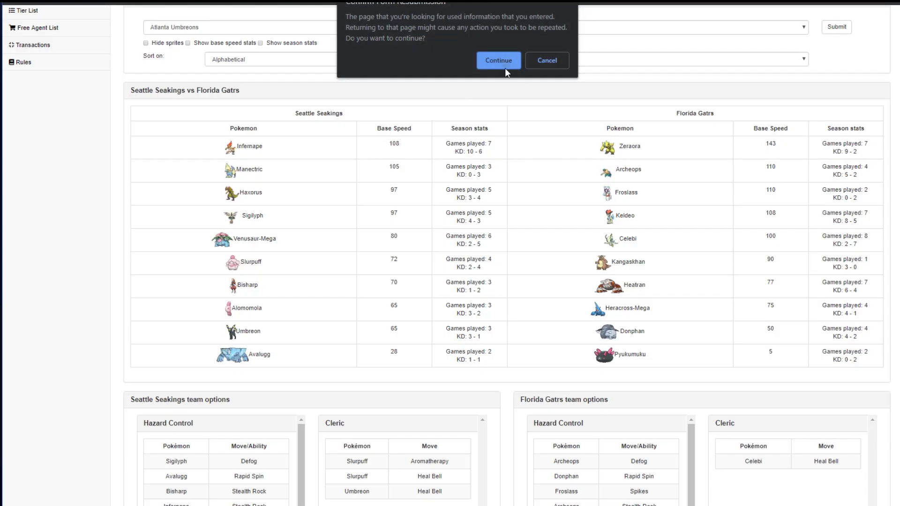
pyautogui.click(498, 60)
pyautogui.scroll(4, 94, 154)
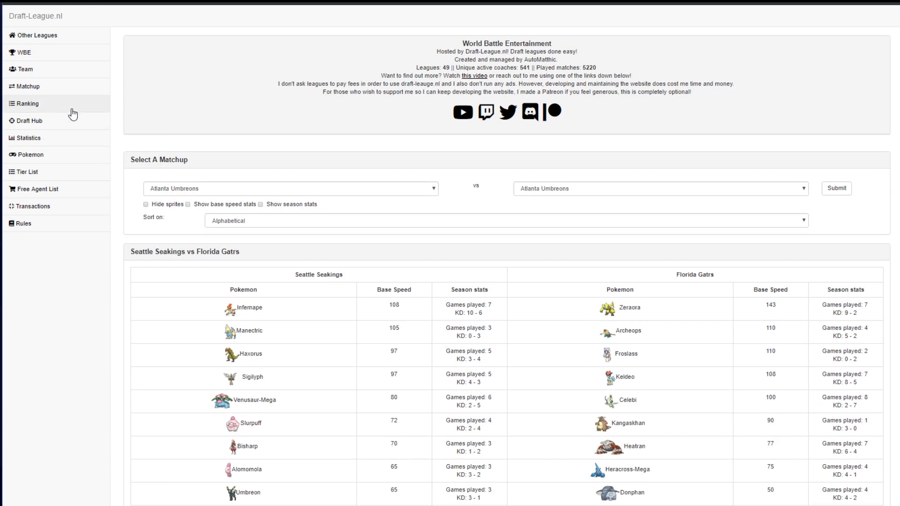
pyautogui.click(89, 114)
# - Examine the Sword and Shield Division standings, comparing team ranks, win-loss records and differentials
pyautogui.scroll(-3, 617, 236)
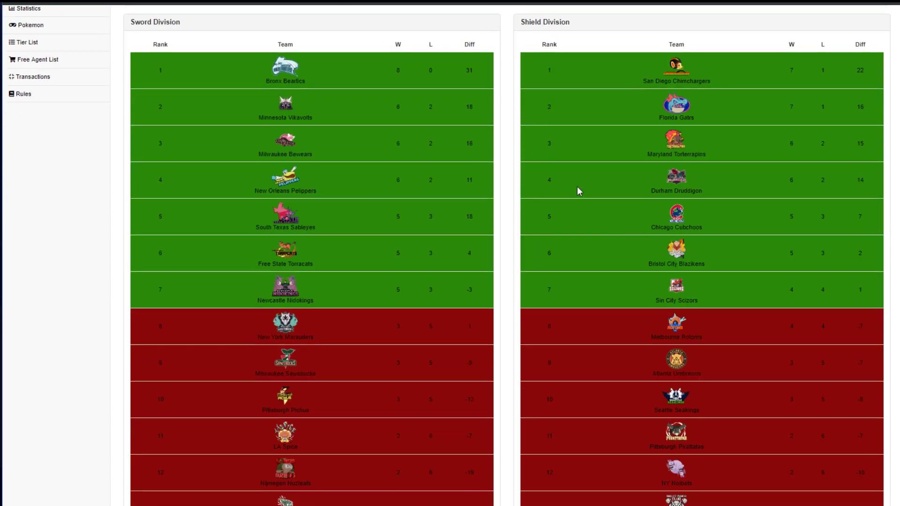
pyautogui.scroll(2, 731, 181)
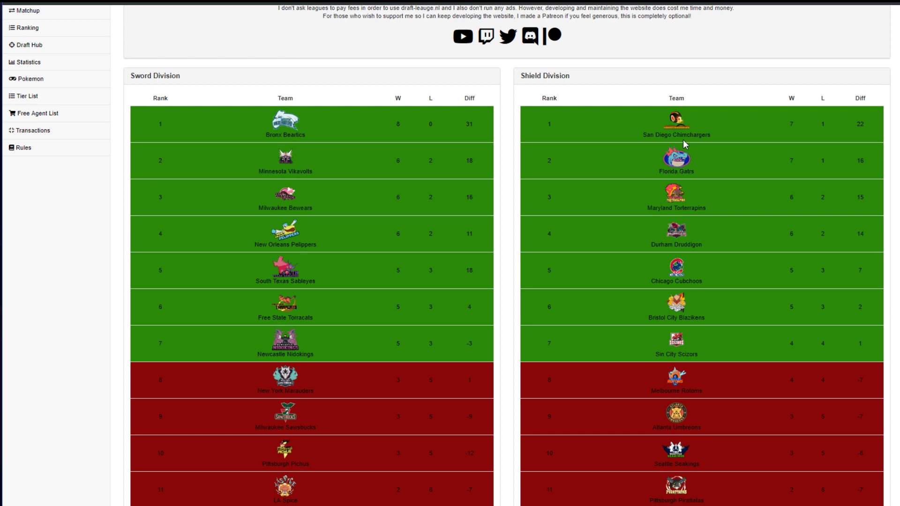
pyautogui.scroll(-2, 661, 147)
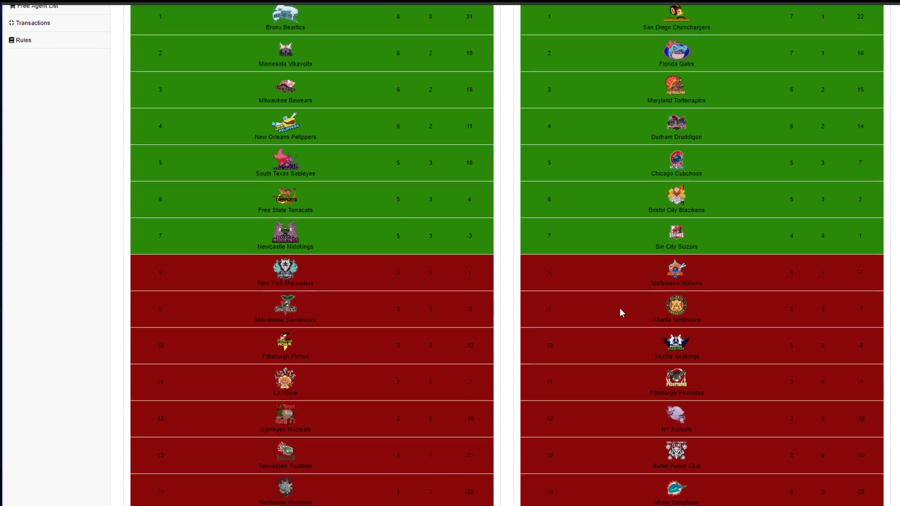
pyautogui.scroll(2, 655, 303)
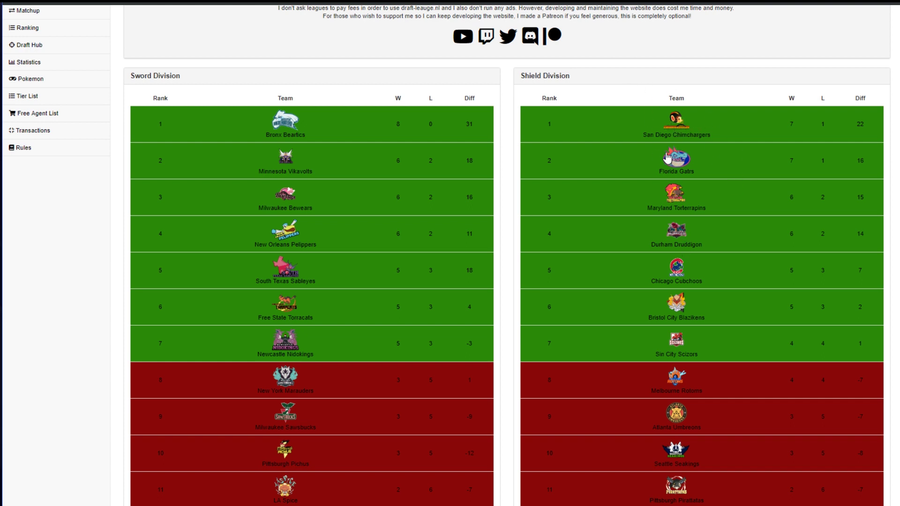
pyautogui.scroll(-2, 638, 139)
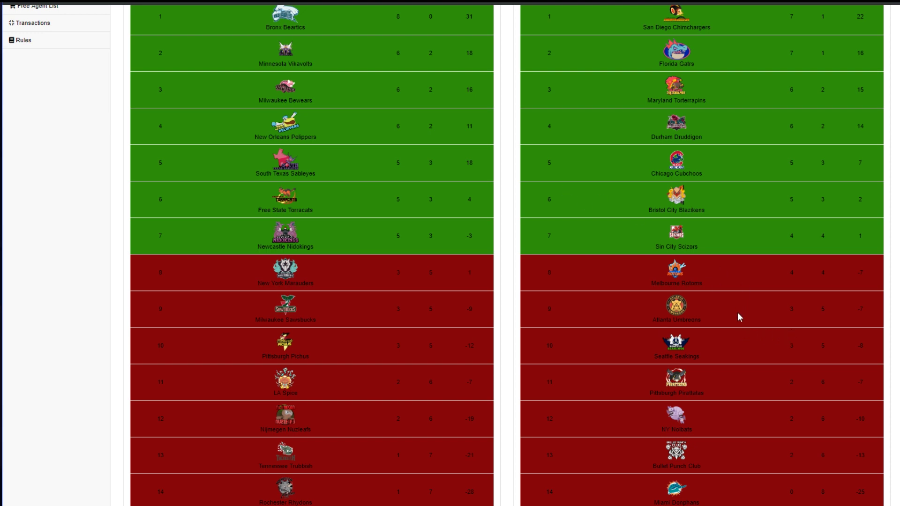
pyautogui.scroll(1, 692, 330)
pyautogui.scroll(4, 692, 331)
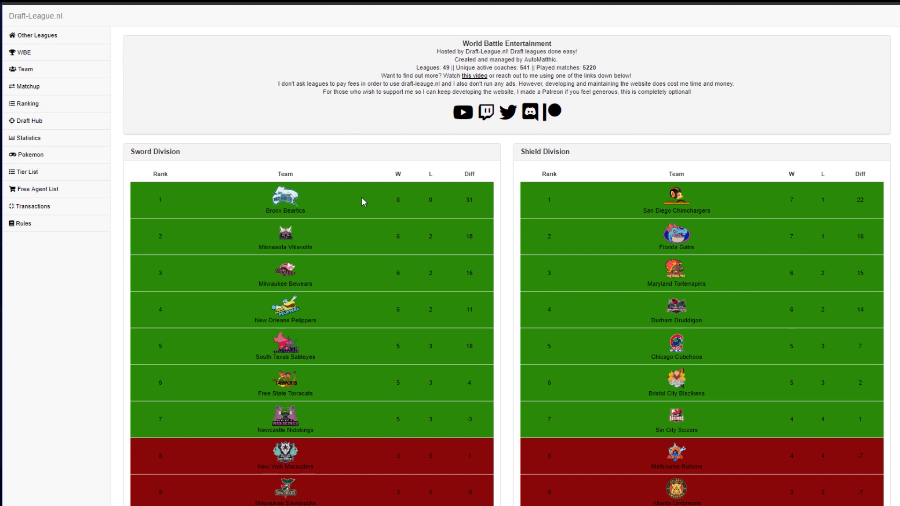
pyautogui.scroll(-1, 330, 208)
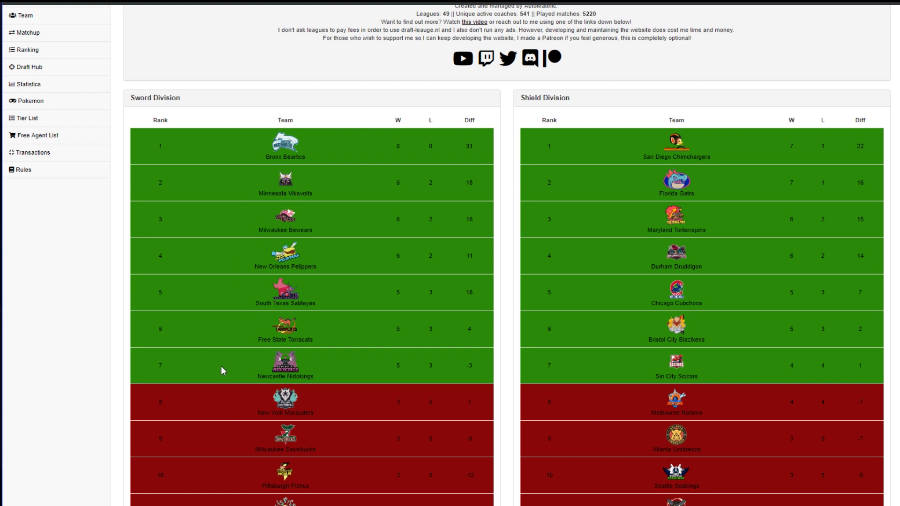
pyautogui.scroll(-3, 306, 187)
pyautogui.scroll(2, 303, 189)
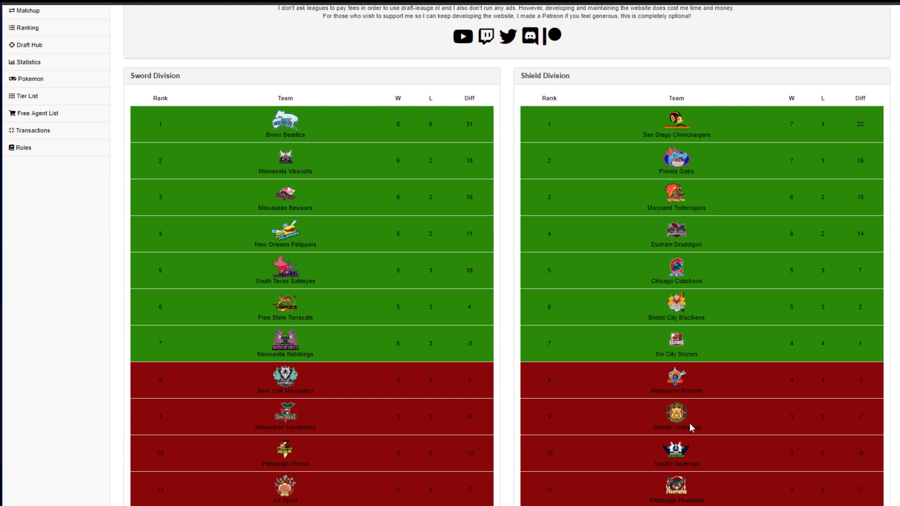
# - Review the team pages of the Sin City Scizors and the Melbourne Rotoms, opening each from the Shield Division standings
pyautogui.click(678, 346)
pyautogui.scroll(-10, 347, 164)
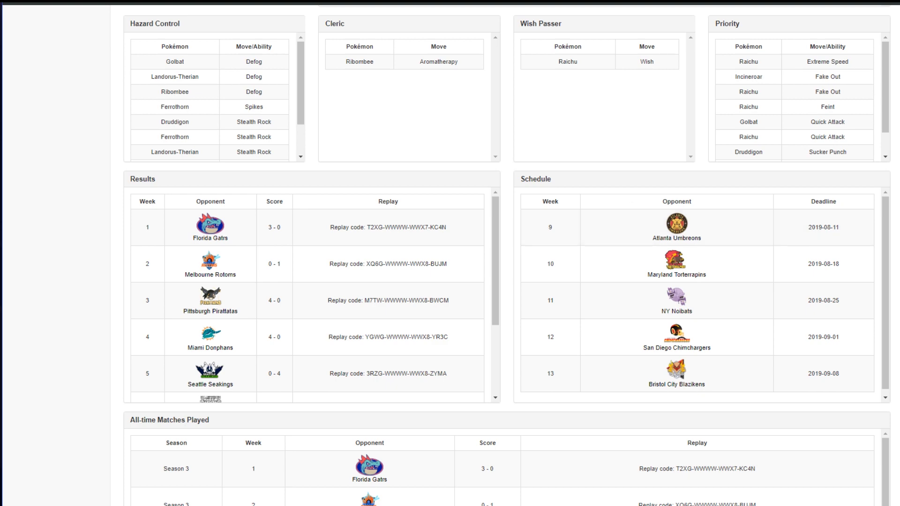
pyautogui.click(729, 251)
pyautogui.scroll(-1, 733, 327)
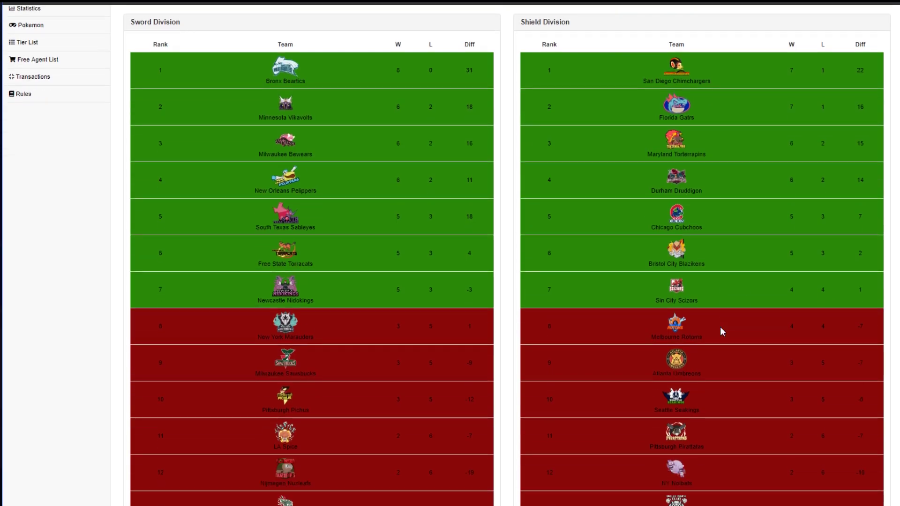
pyautogui.click(676, 323)
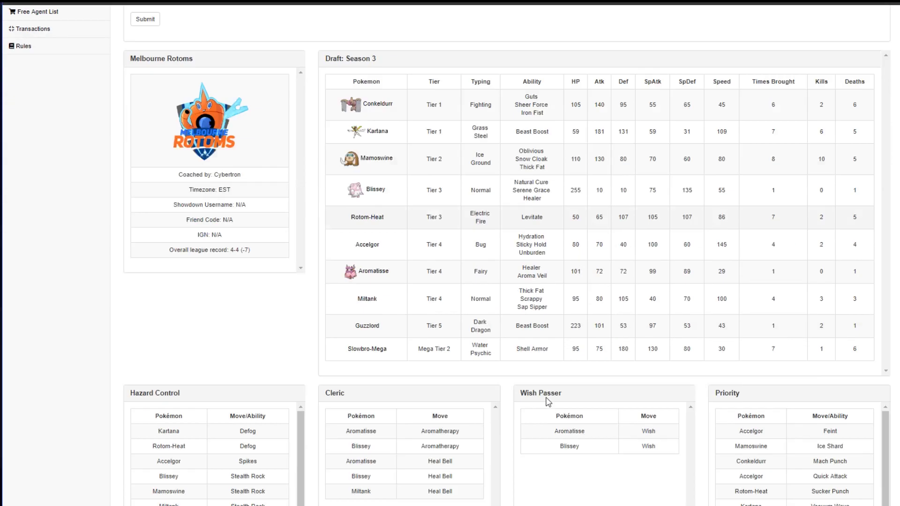
pyautogui.scroll(-9, 546, 400)
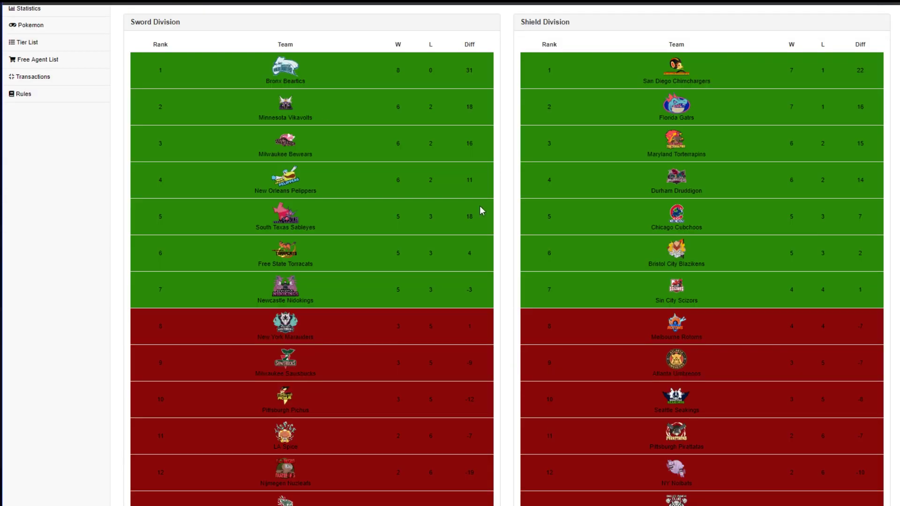
# - Compare the Shield Division teams around the playoff cutoff, checking the standings and a contender's results and remaining schedule
pyautogui.scroll(-1, 629, 342)
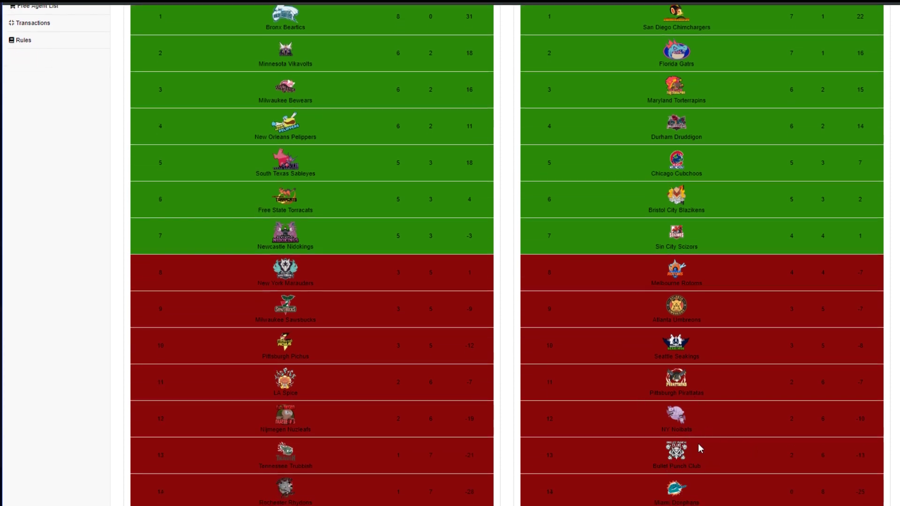
pyautogui.scroll(1, 696, 443)
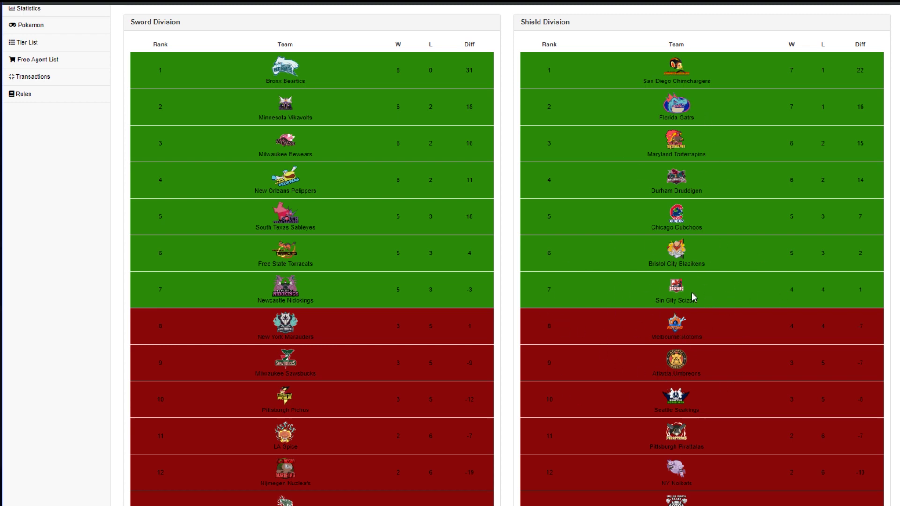
pyautogui.scroll(-1, 683, 347)
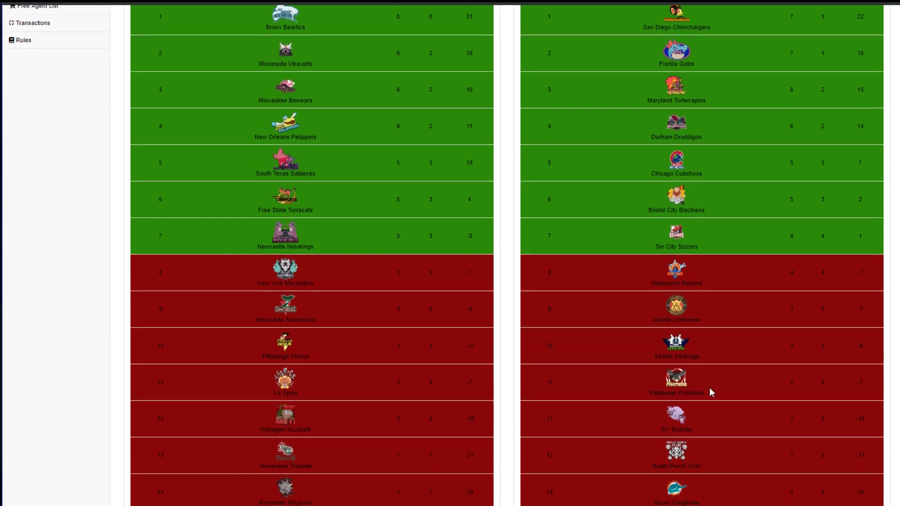
pyautogui.scroll(2, 709, 387)
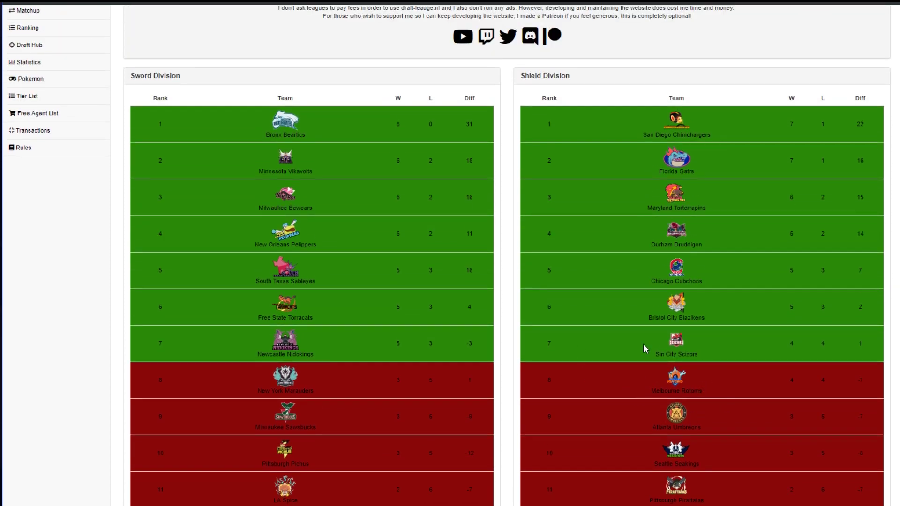
pyautogui.scroll(-2, 707, 381)
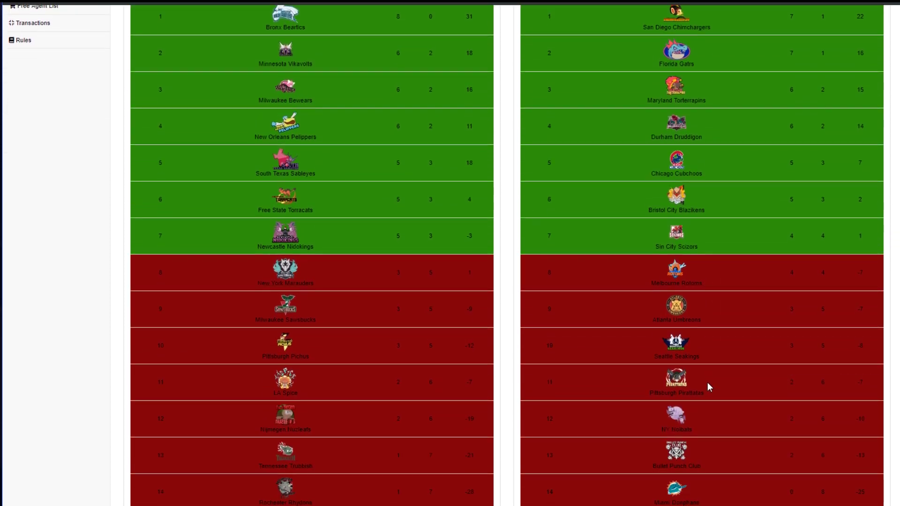
pyautogui.scroll(3, 703, 370)
pyautogui.scroll(-2, 717, 377)
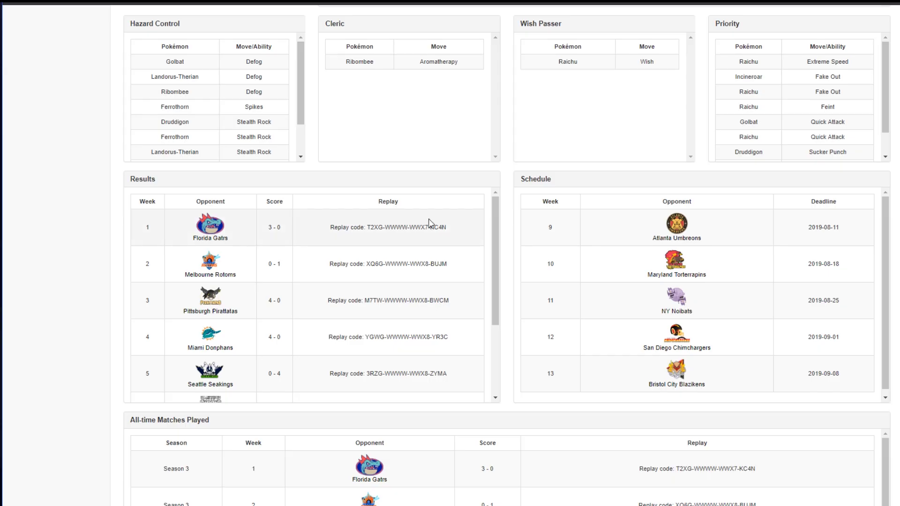
pyautogui.scroll(8, 429, 223)
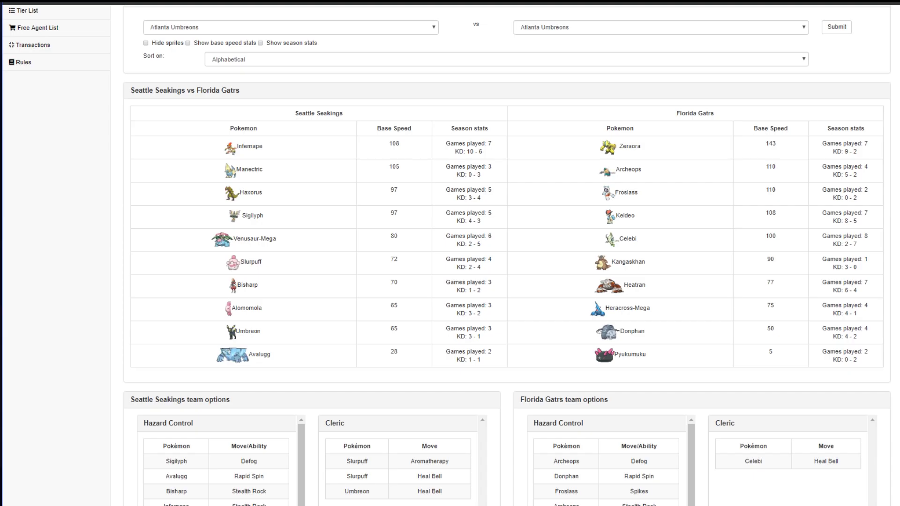
# - Examine the Seattle Seakings vs Florida Gatrs matchup, comparing both rosters' base speeds and season stats
pyautogui.scroll(1, 552, 168)
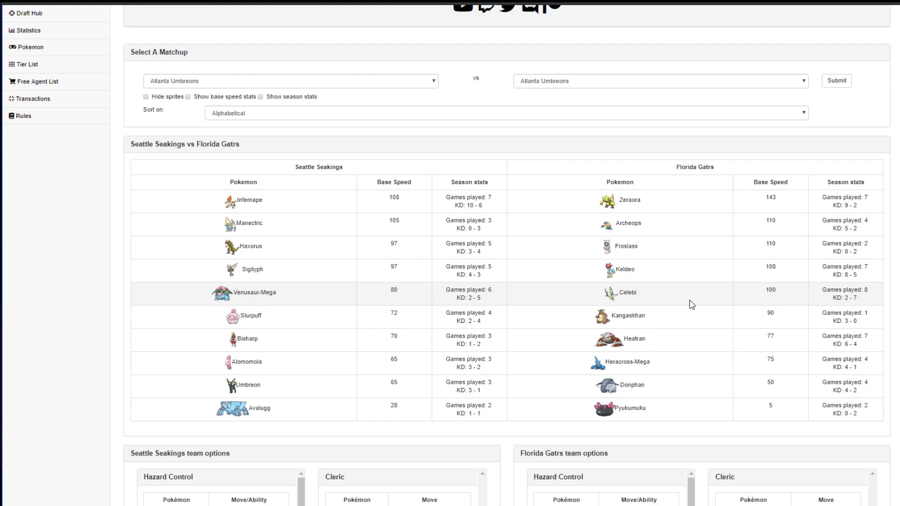
pyautogui.scroll(-1, 688, 309)
pyautogui.scroll(2, 688, 313)
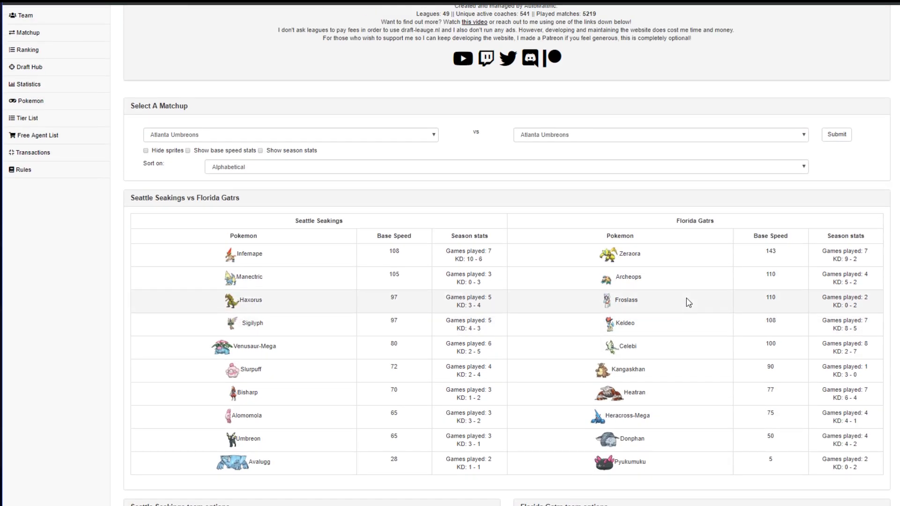
pyautogui.scroll(1, 688, 302)
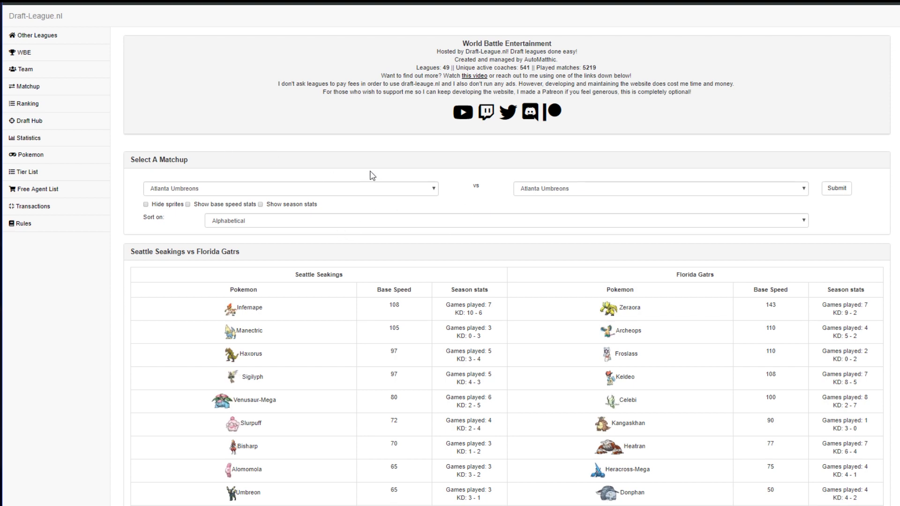
pyautogui.scroll(-4, 524, 248)
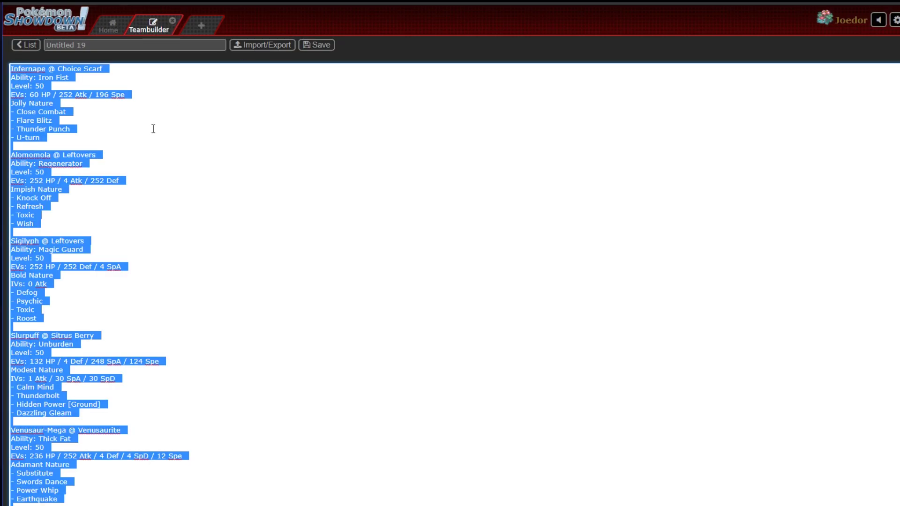
# - In the Pokémon Showdown teambuilder, leave the exported text of Untitled 19, reload the page and open the team Untitled 18
pyautogui.click(153, 129)
pyautogui.click(26, 45)
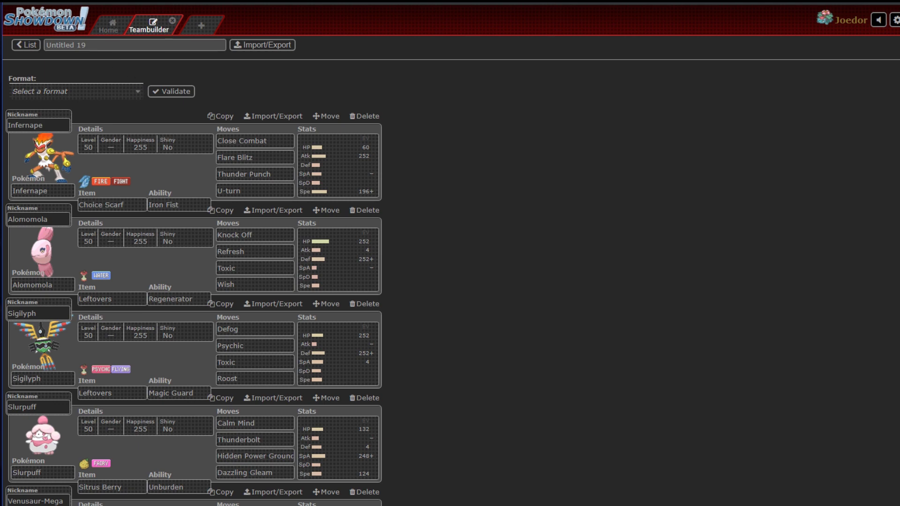
pyautogui.press('F5')
pyautogui.click(237, 210)
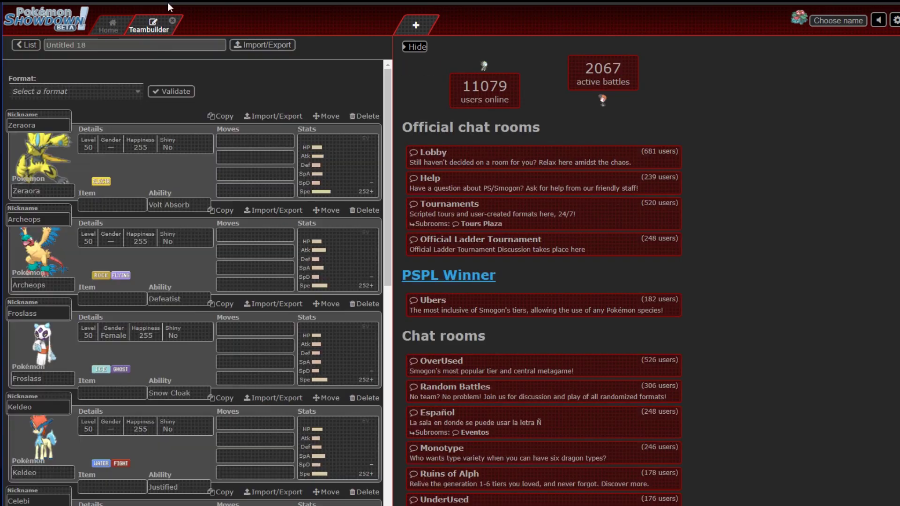
# - Look through the Untitled 18 roster, hide the chat room list and enlarge the page display
pyautogui.scroll(-5, 279, 203)
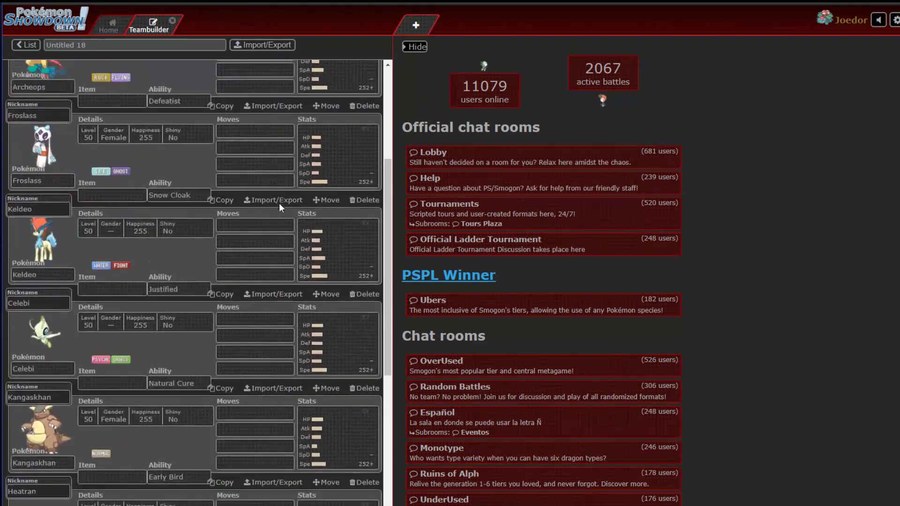
pyautogui.scroll(-7, 279, 204)
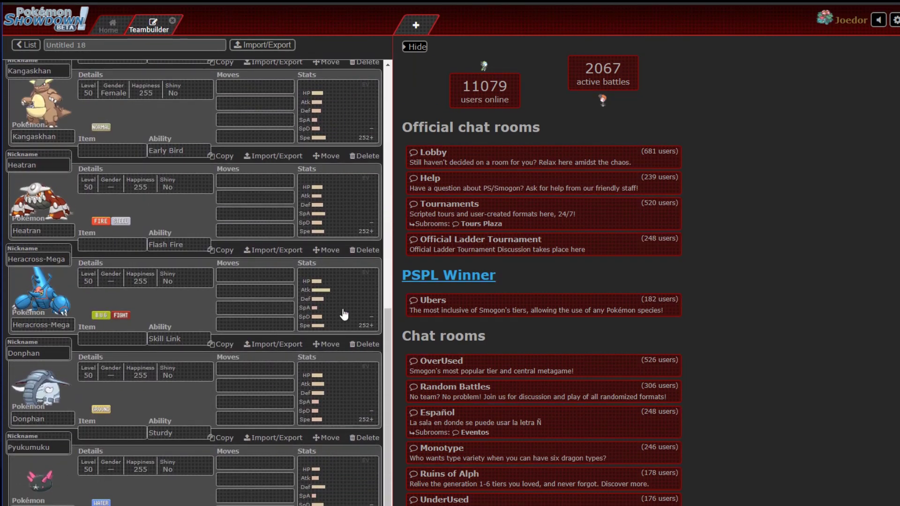
pyautogui.click(415, 46)
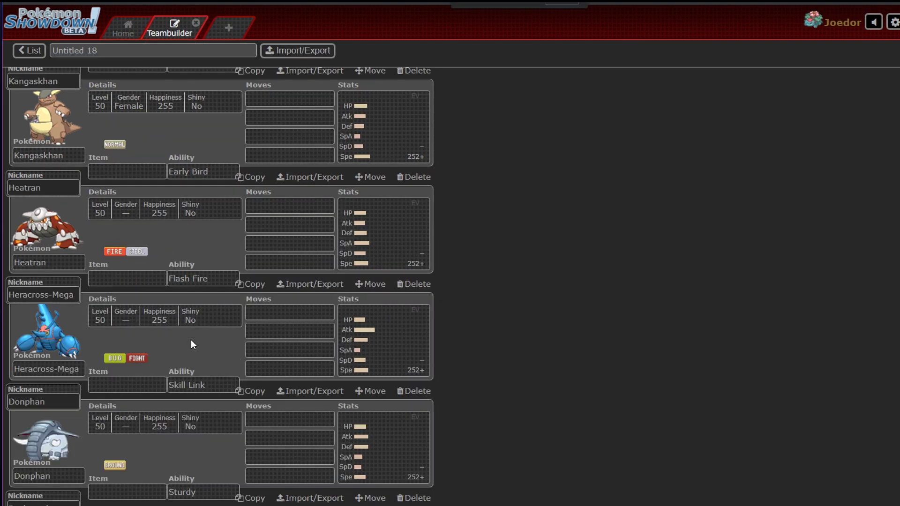
pyautogui.hotkey('ctrl', '+')
pyautogui.hotkey('ctrl', '+')
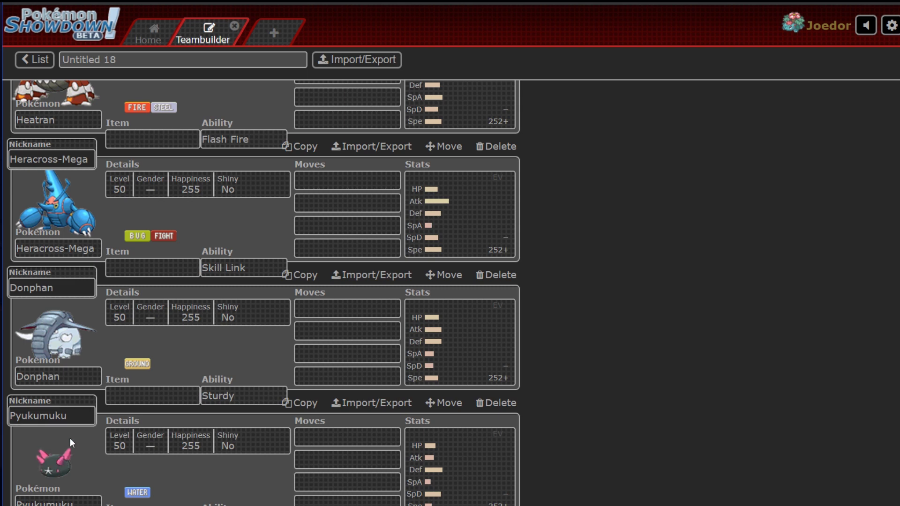
# - Inspect Heracross-Mega's EVs, IVs and nature, and return to the full team list to review the remaining Pokémon
pyautogui.click(64, 409)
pyautogui.scroll(1, 138, 415)
pyautogui.scroll(-1, 139, 409)
pyautogui.scroll(5, 90, 448)
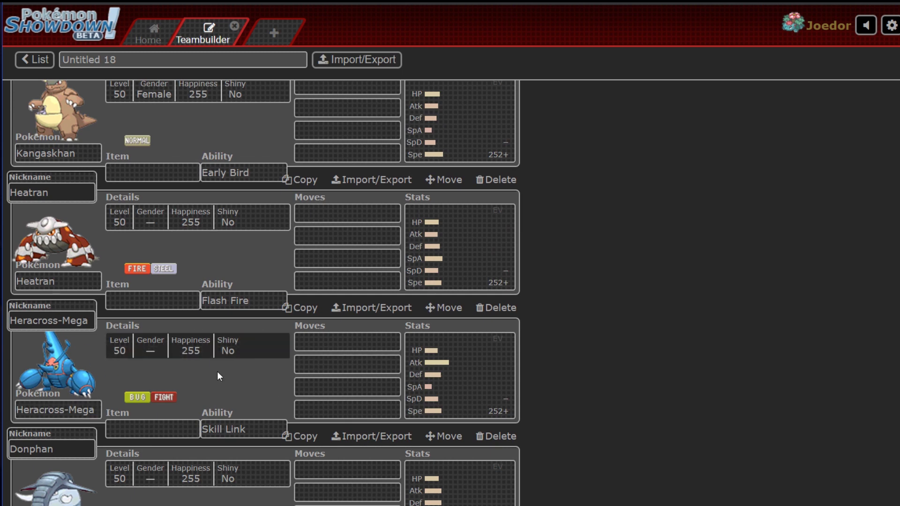
pyautogui.click(488, 358)
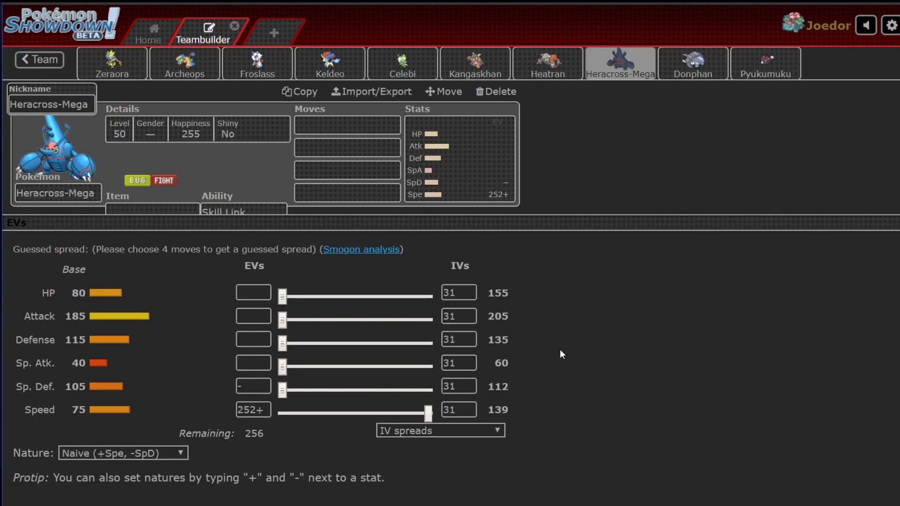
pyautogui.click(41, 60)
pyautogui.scroll(-15, 169, 400)
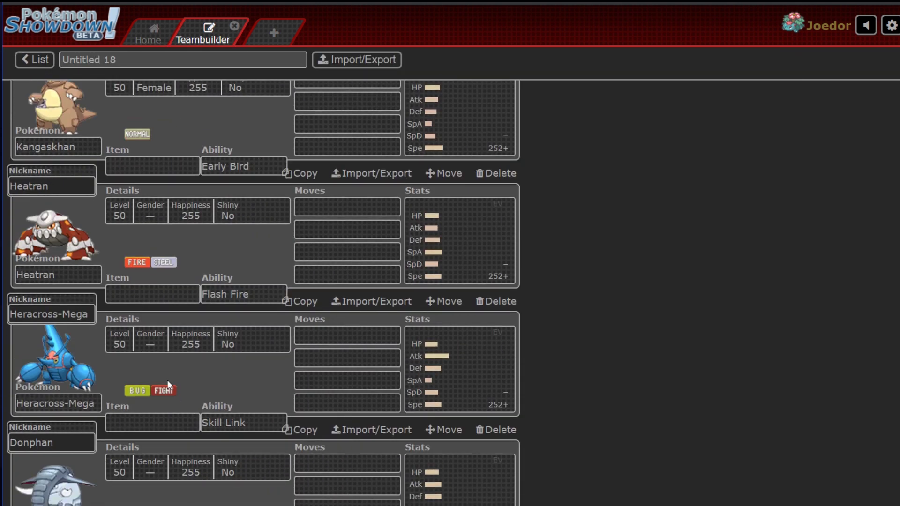
pyautogui.scroll(-2, 167, 379)
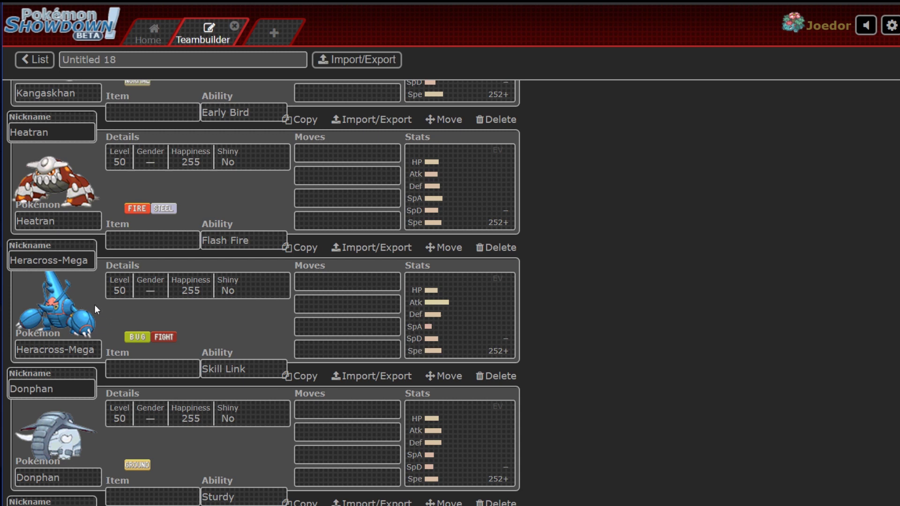
# - Switch to the Pokémon Damage Calculator and load the imported custom Infernape set as Pokémon 1
pyautogui.scroll(1, 94, 304)
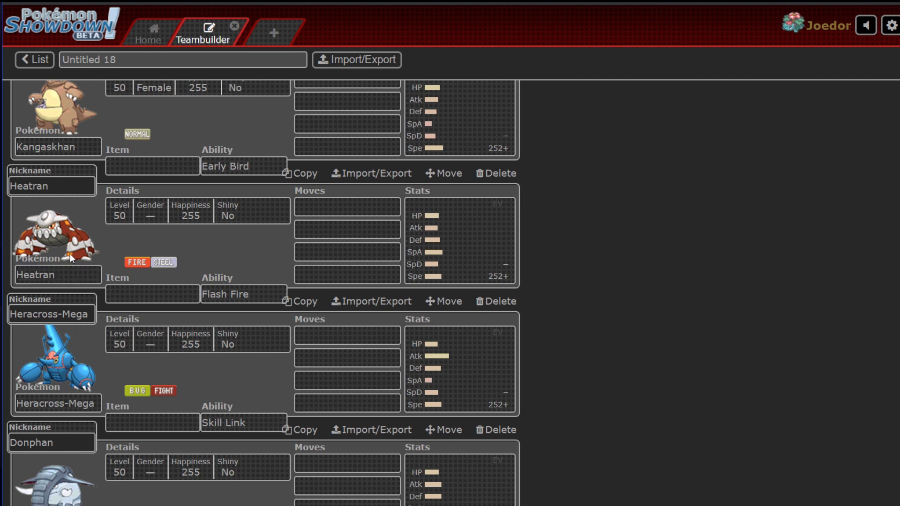
pyautogui.scroll(1, 88, 389)
pyautogui.scroll(-1, 88, 389)
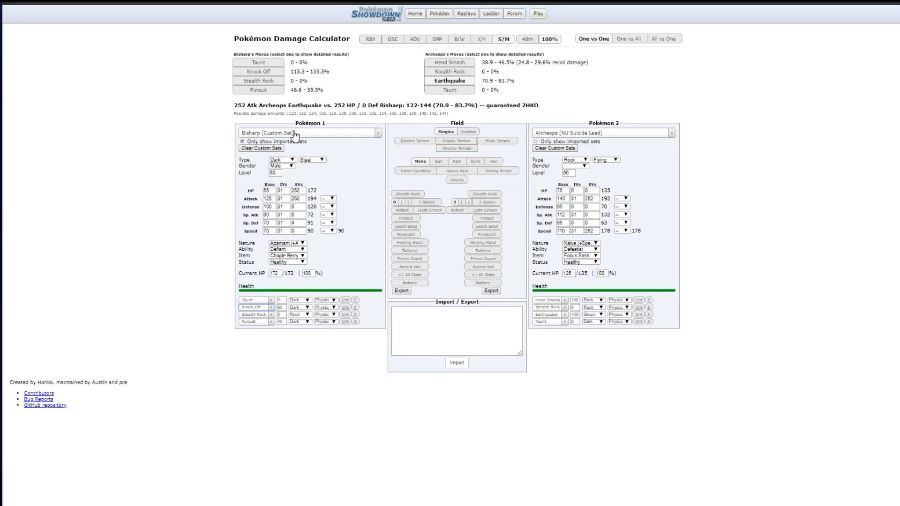
pyautogui.click(298, 133)
pyautogui.click(306, 170)
# - Load Heracross-Mega's OU Swords Dance set as Pokémon 2 and set its level to 50
pyautogui.click(581, 133)
pyautogui.write('H')
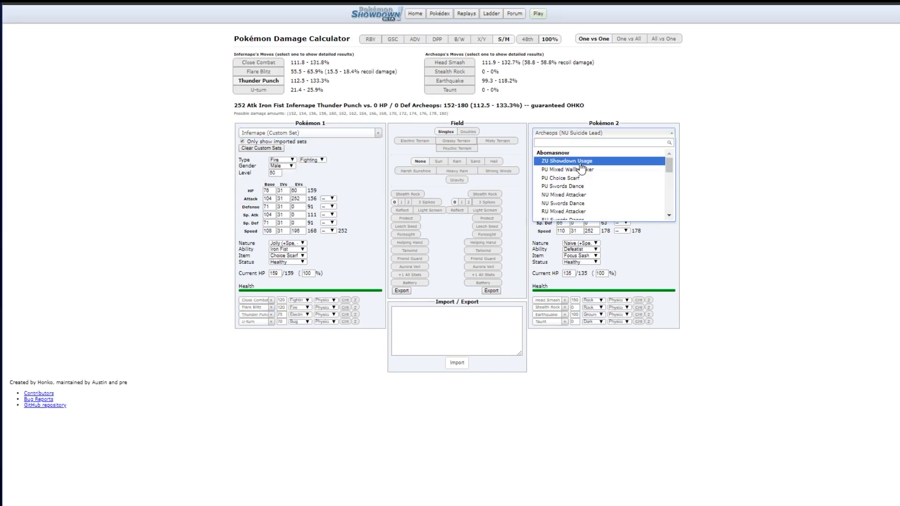
pyautogui.write('eracross-Mega')
pyautogui.click(581, 161)
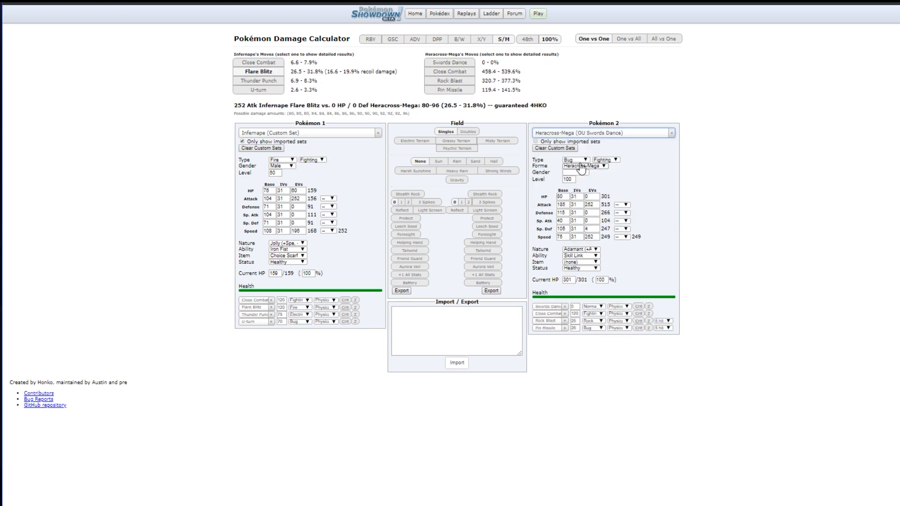
pyautogui.doubleClick(568, 179)
pyautogui.write('50')
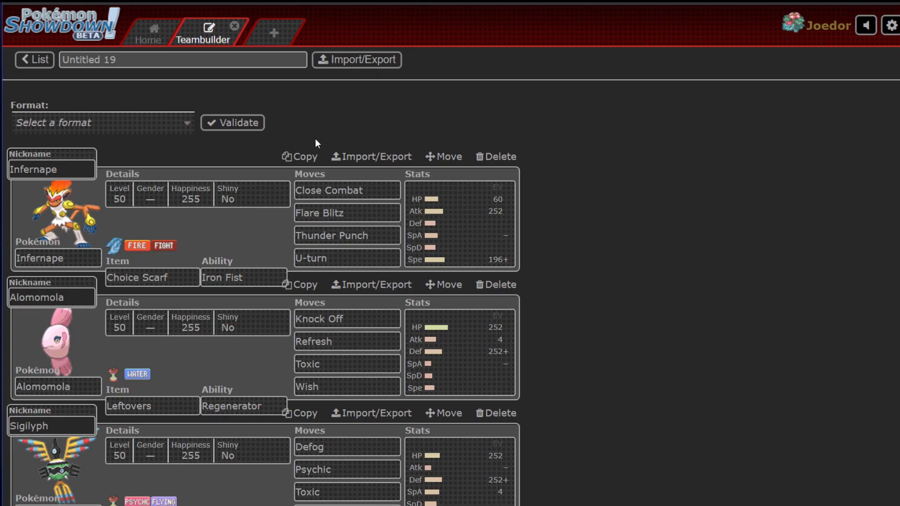
# - Back in the teambuilder, look over the Untitled 19 team and compare it with the Pokémon of the Untitled 18 roster
pyautogui.scroll(-2, 622, 236)
pyautogui.scroll(1, 620, 221)
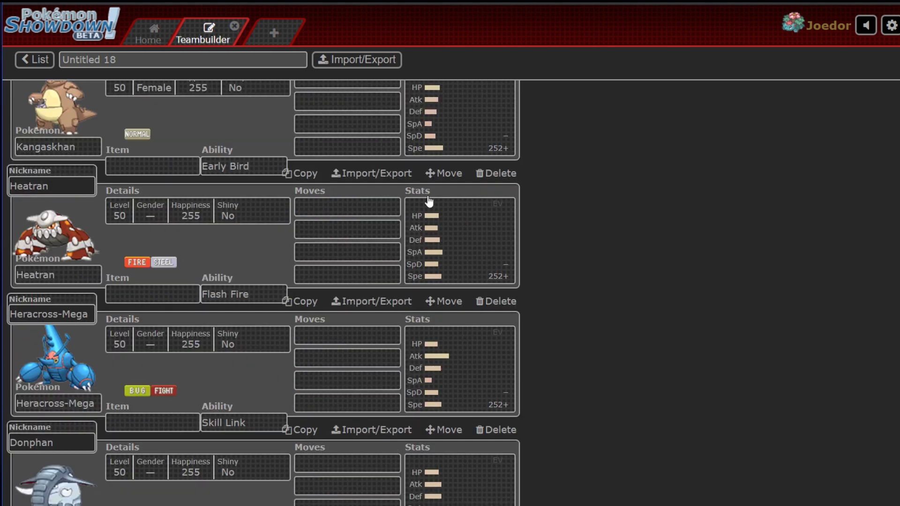
pyautogui.scroll(-2, 429, 202)
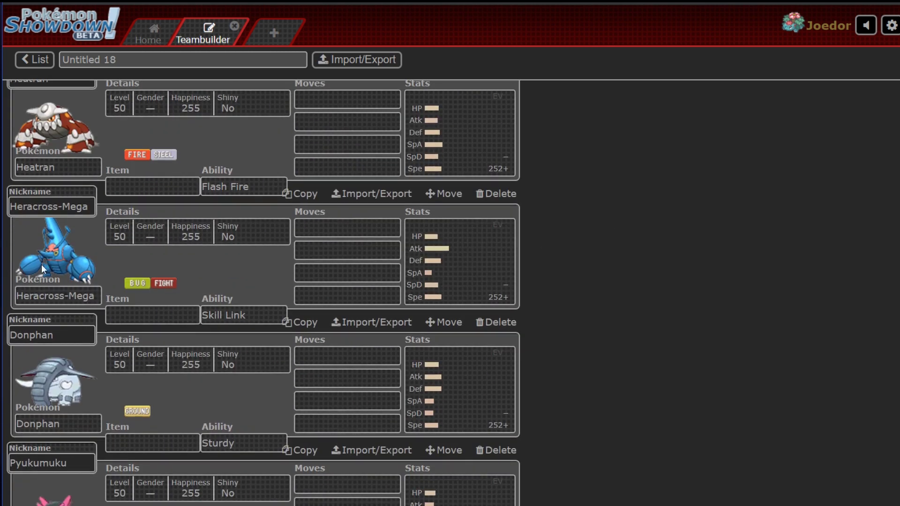
pyautogui.scroll(3, 124, 303)
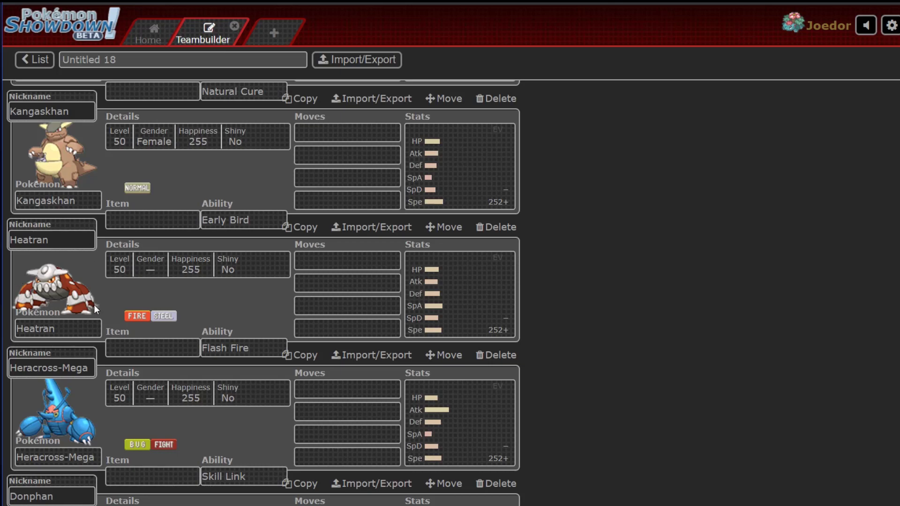
pyautogui.scroll(-5, 82, 273)
pyautogui.scroll(1, 207, 356)
pyautogui.scroll(-1, 205, 351)
pyautogui.scroll(5, 141, 366)
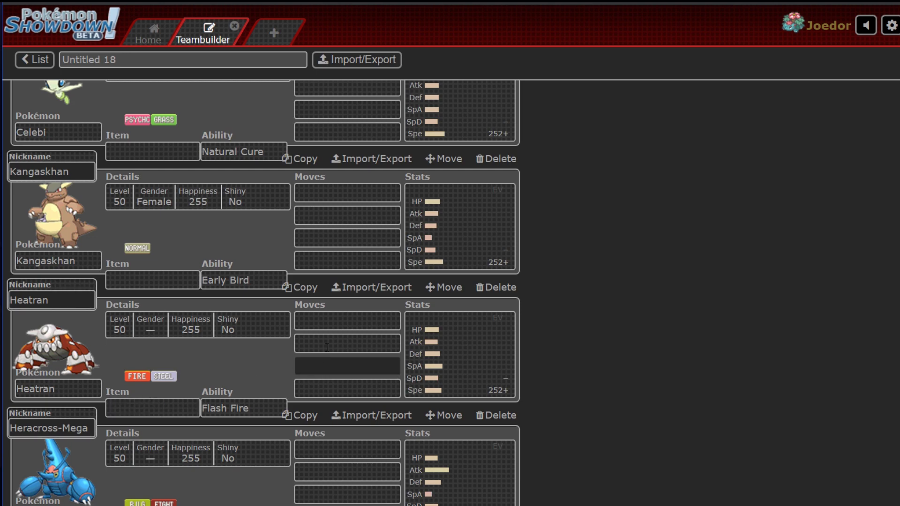
# - Examine the moves available to Heatran in Untitled 18 and return to the full team list
pyautogui.click(347, 321)
pyautogui.scroll(-15, 318, 281)
pyautogui.scroll(5, 323, 319)
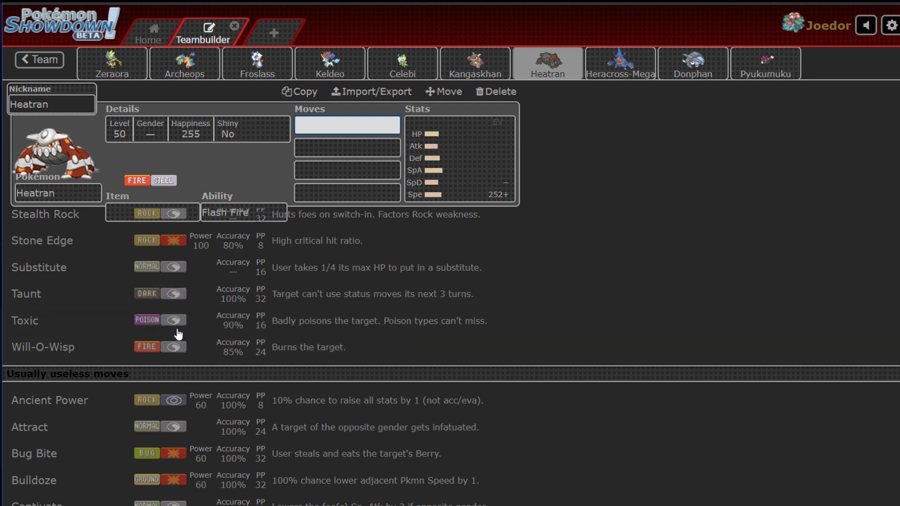
pyautogui.scroll(2, 192, 229)
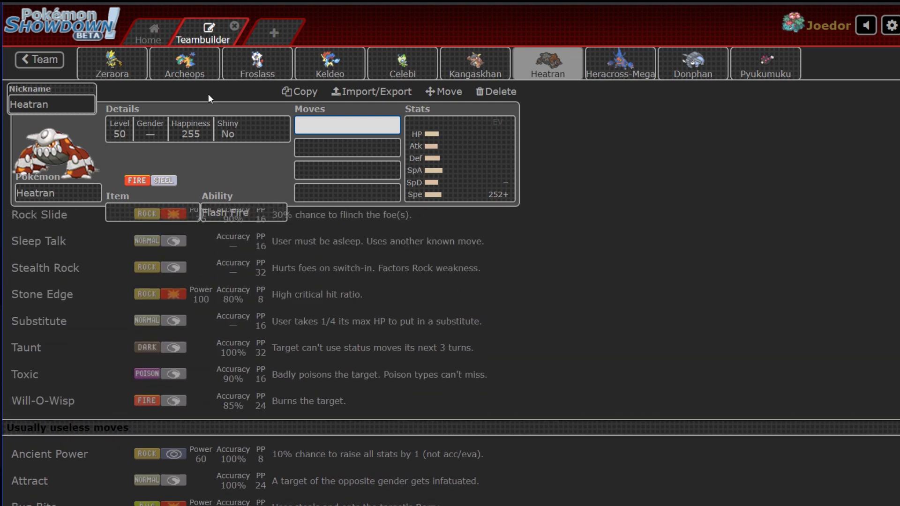
pyautogui.click(40, 59)
# - Check Kangaskhan's possible abilities and its available moves, and return to the full team list
pyautogui.scroll(-3, 295, 308)
pyautogui.scroll(-6, 295, 308)
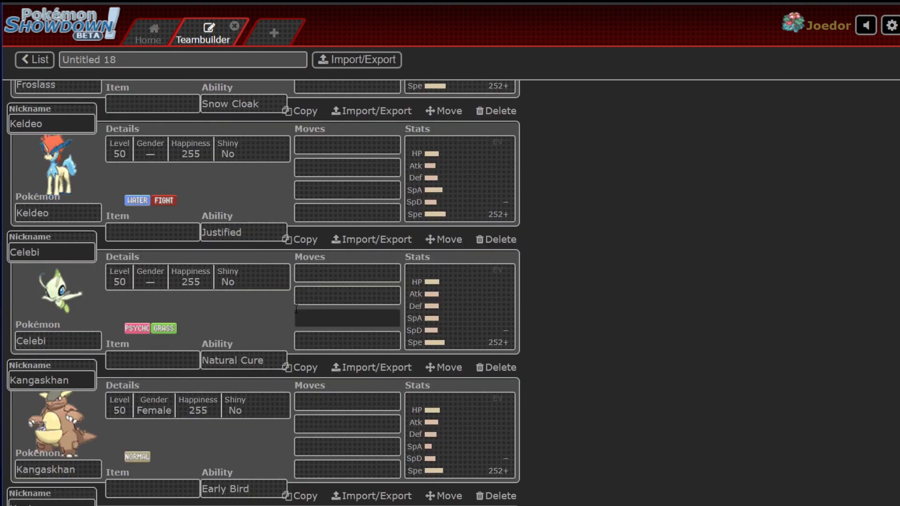
pyautogui.scroll(-10, 288, 319)
pyautogui.scroll(4, 270, 315)
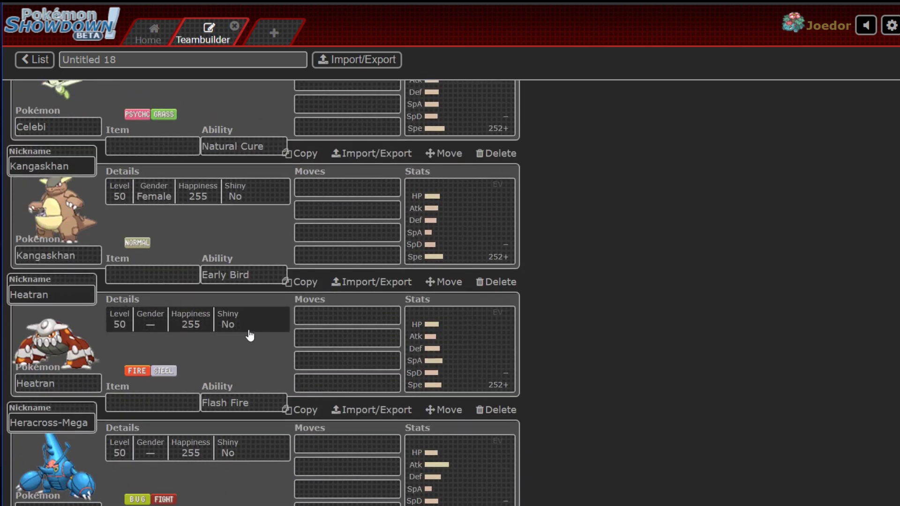
pyautogui.scroll(3, 93, 359)
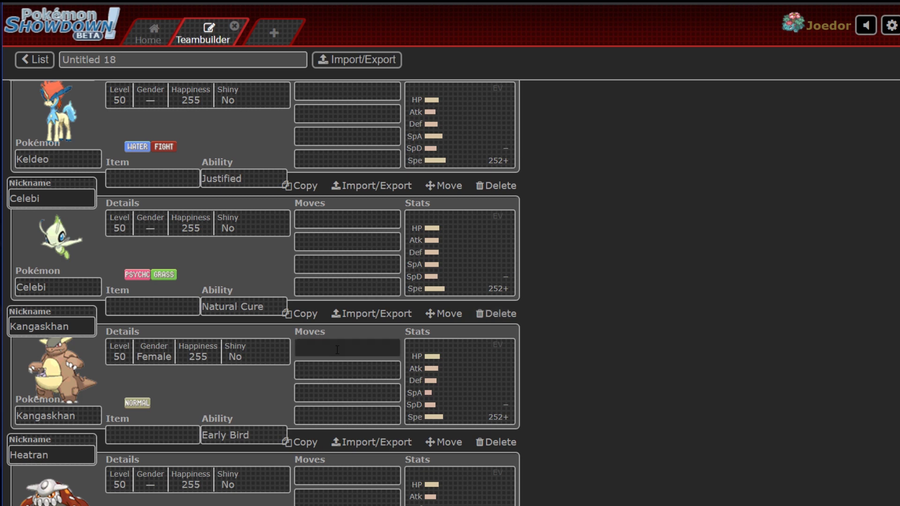
pyautogui.click(241, 430)
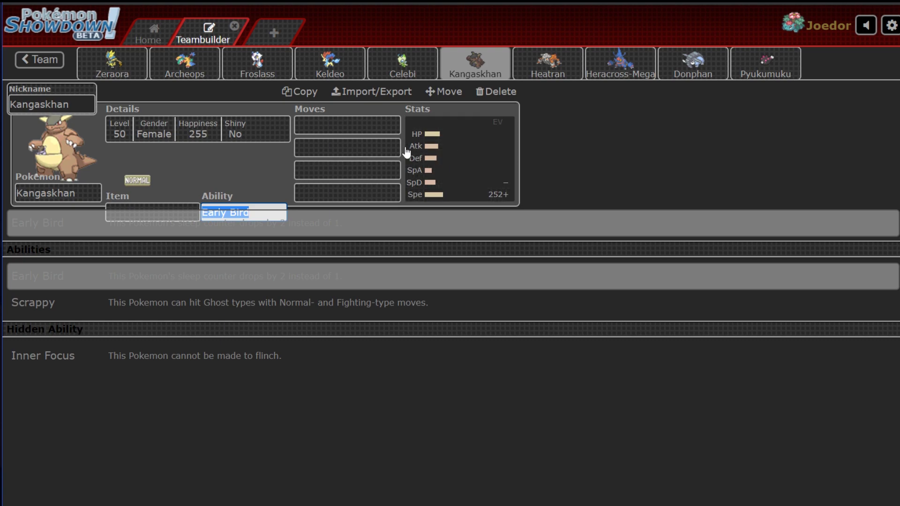
pyautogui.click(336, 117)
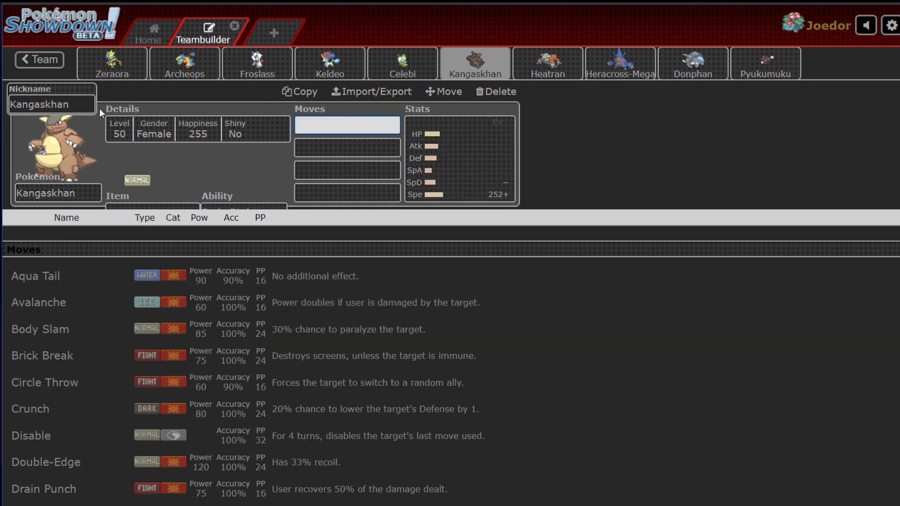
pyautogui.click(38, 60)
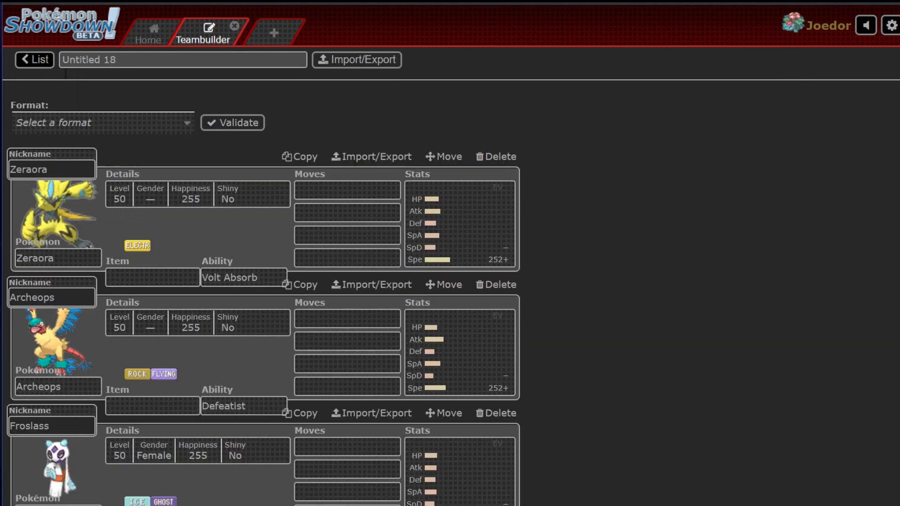
# - Examine Celebi's full list of available moves, including the usually useless ones
pyautogui.scroll(-2, 227, 417)
pyautogui.scroll(-10, 226, 417)
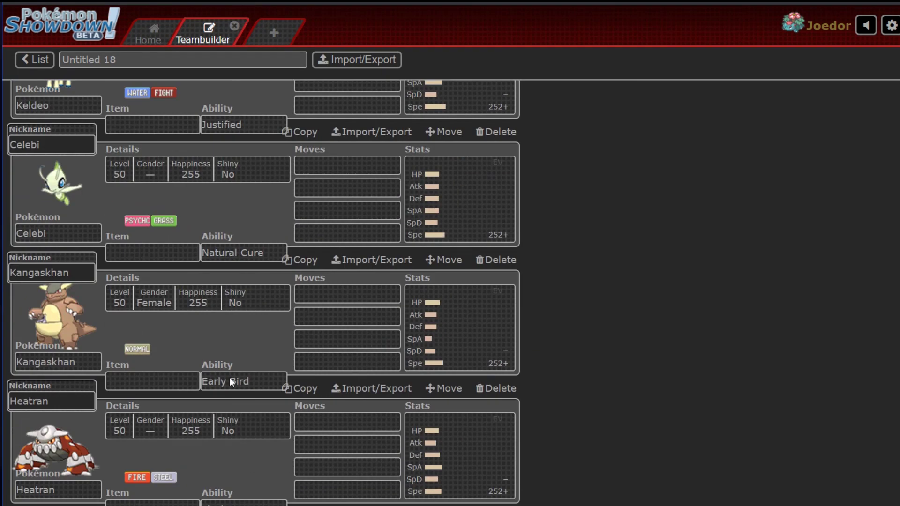
pyautogui.scroll(1, 229, 377)
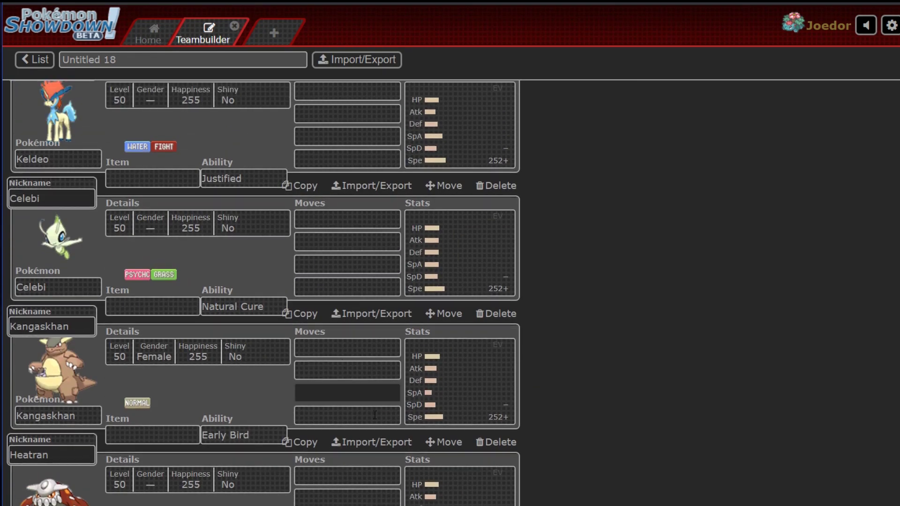
pyautogui.scroll(1, 420, 306)
pyautogui.click(346, 273)
pyautogui.scroll(-15, 462, 263)
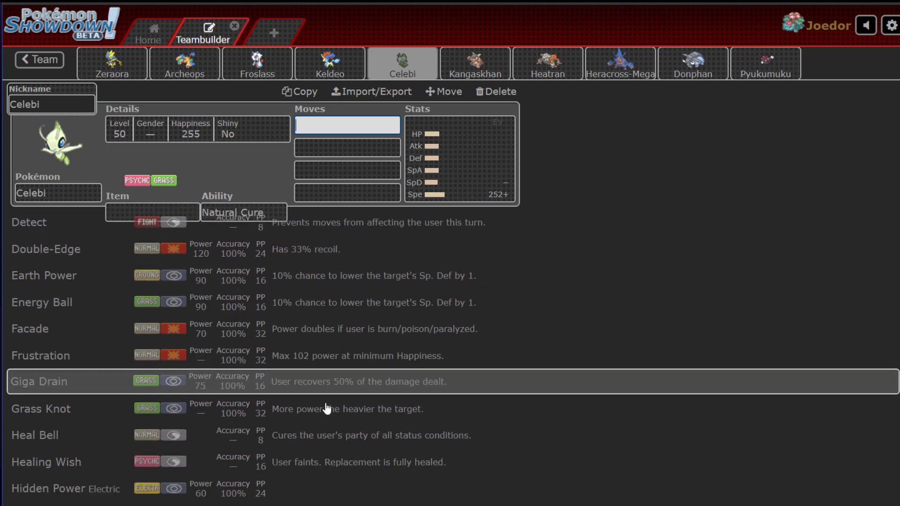
pyautogui.scroll(-8, 323, 410)
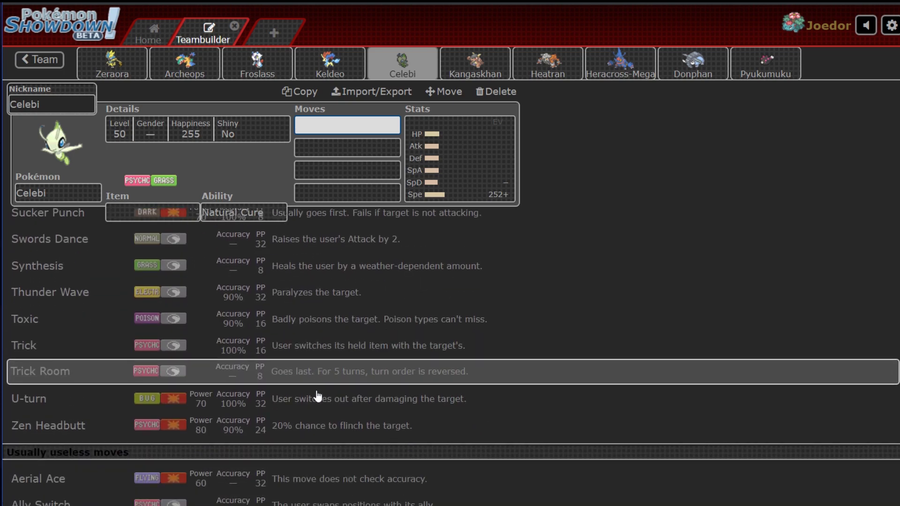
pyautogui.scroll(2, 318, 397)
pyautogui.scroll(-2, 317, 397)
pyautogui.scroll(3, 281, 385)
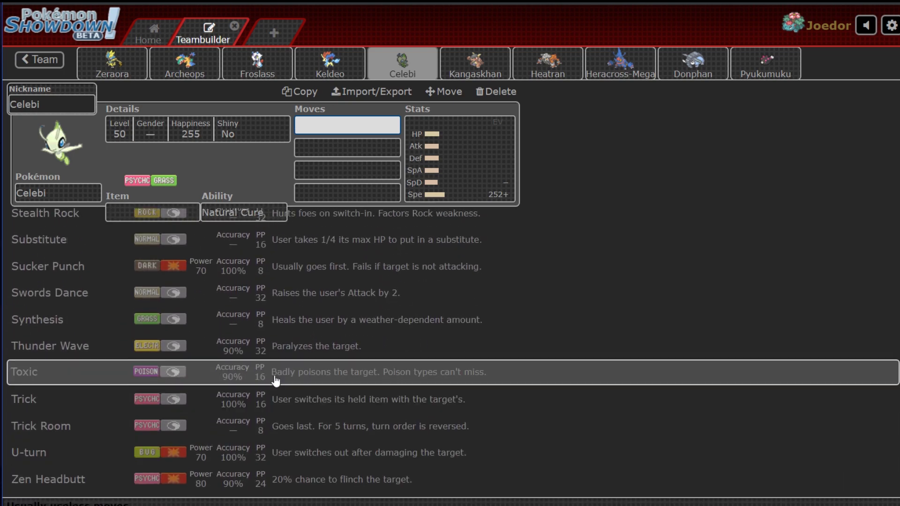
pyautogui.scroll(5, 277, 382)
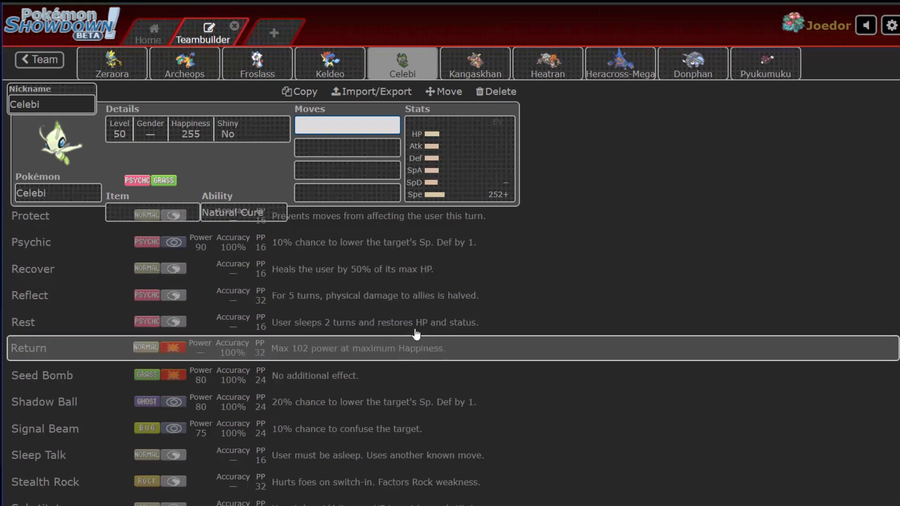
pyautogui.scroll(-2, 328, 328)
pyautogui.scroll(5, 328, 336)
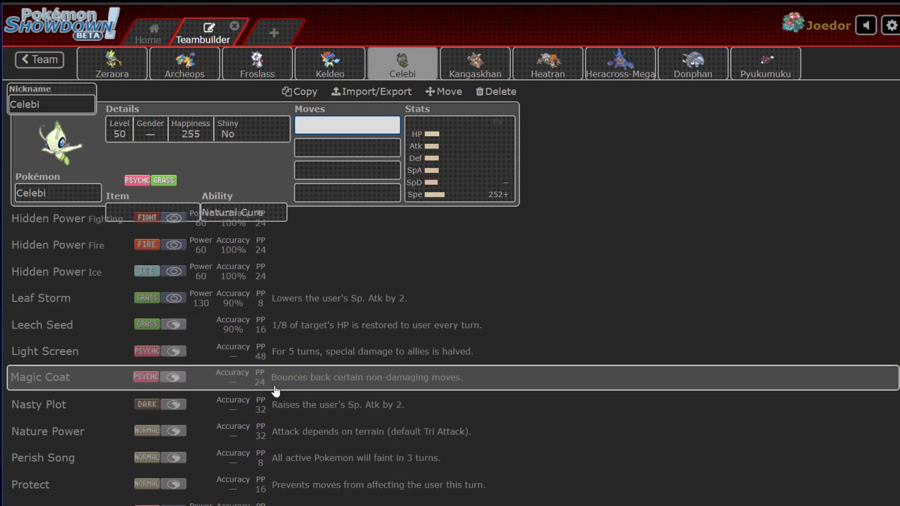
pyautogui.scroll(8, 275, 403)
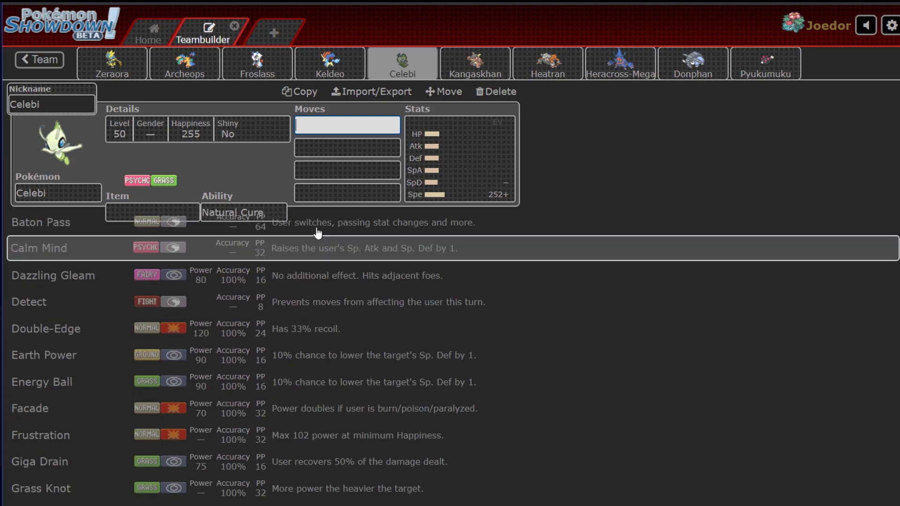
pyautogui.scroll(-15, 220, 317)
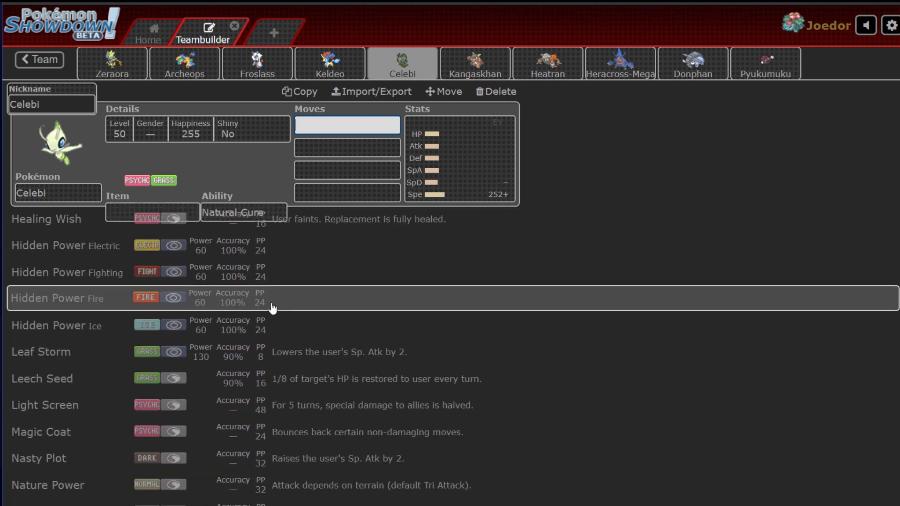
pyautogui.scroll(-15, 276, 302)
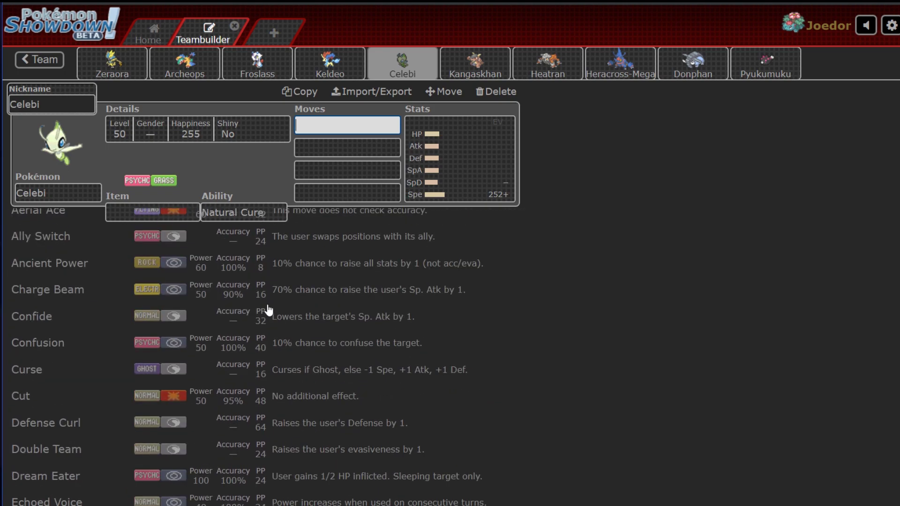
pyautogui.scroll(4, 264, 310)
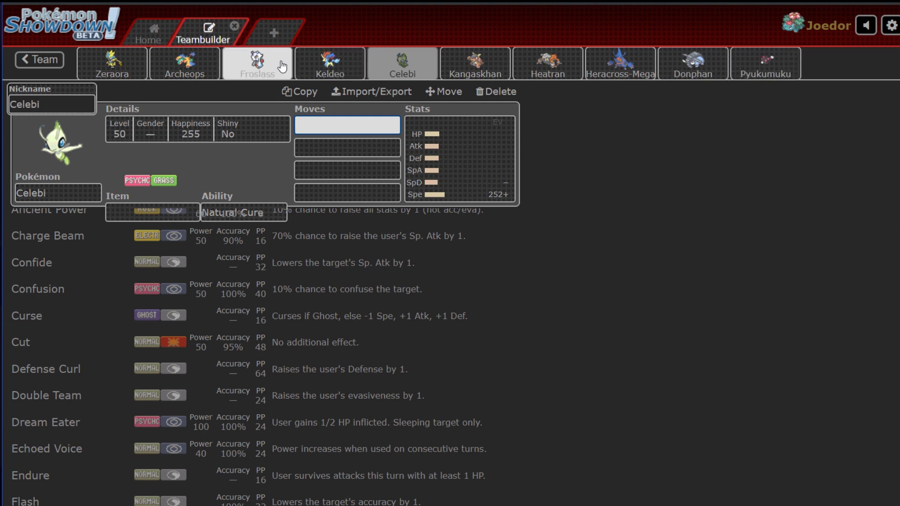
# - Inspect Keldeo's base stats, EVs and nature, and examine its list of available moves
pyautogui.click(347, 65)
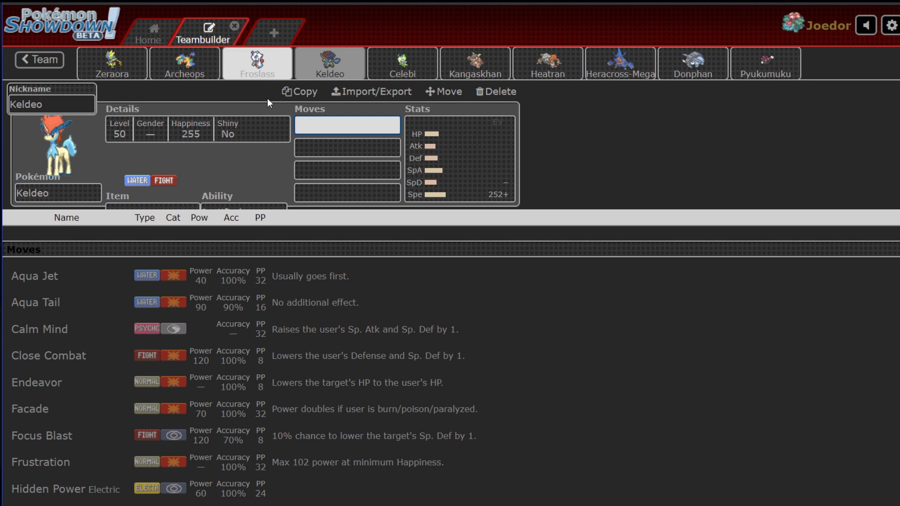
pyautogui.click(458, 136)
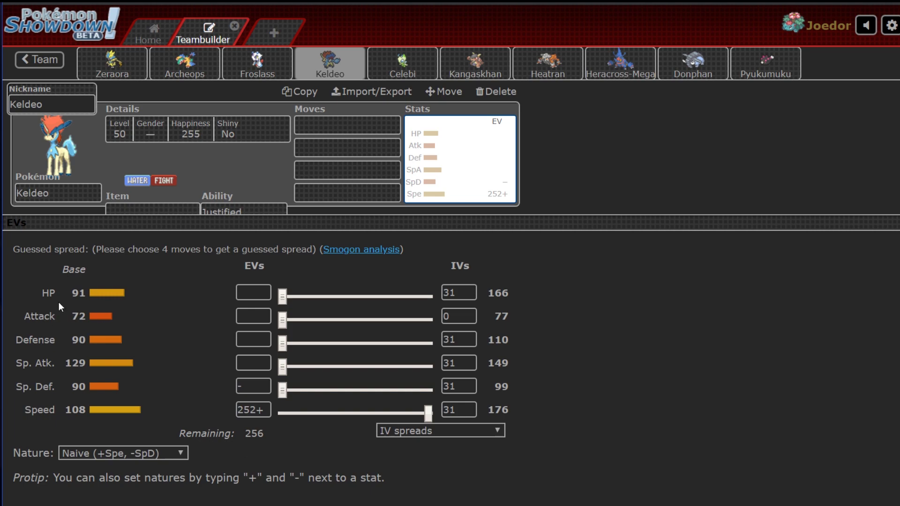
pyautogui.click(346, 125)
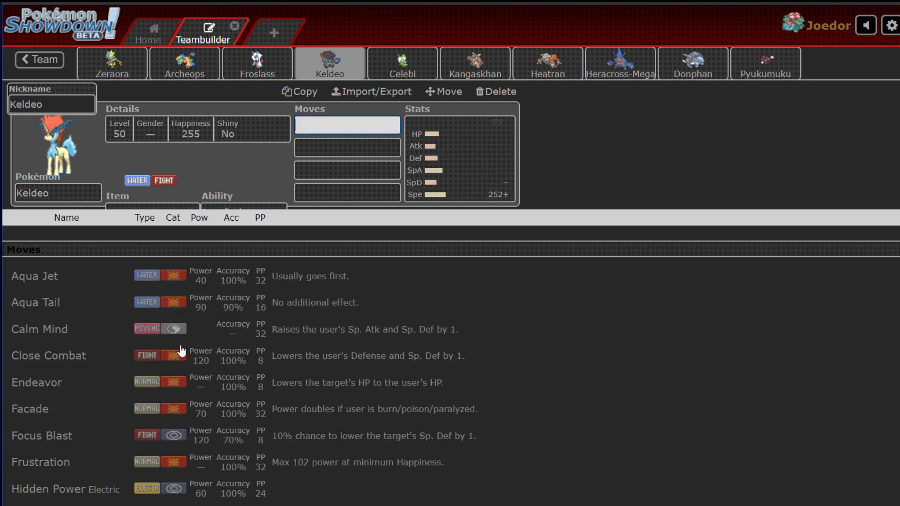
pyautogui.scroll(-12, 192, 370)
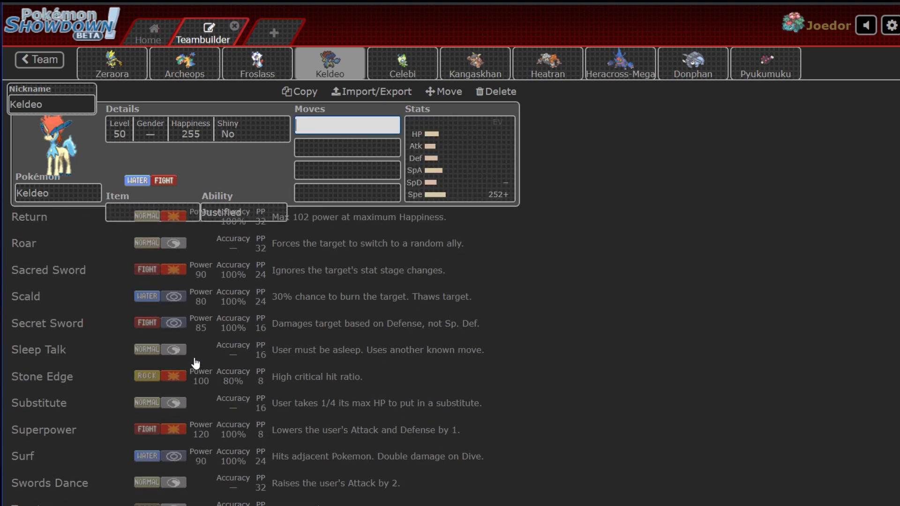
pyautogui.scroll(-5, 196, 363)
pyautogui.scroll(4, 190, 328)
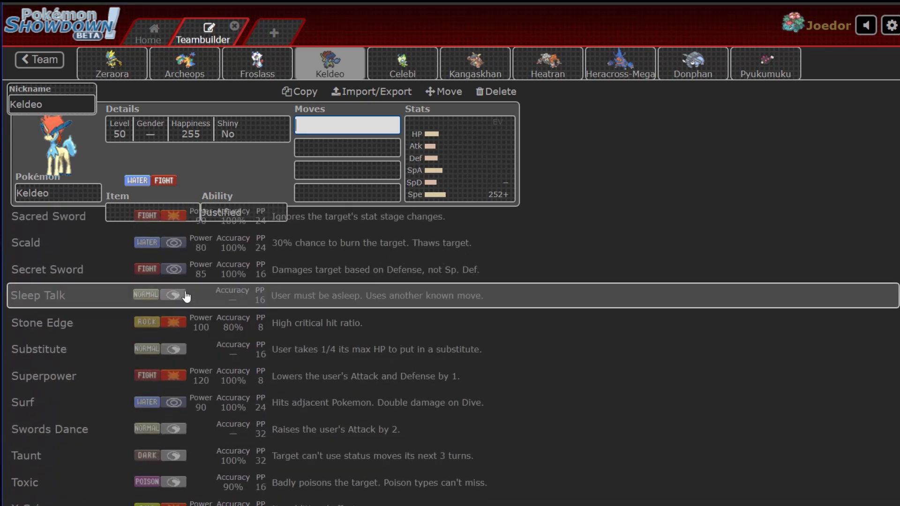
pyautogui.scroll(2, 187, 296)
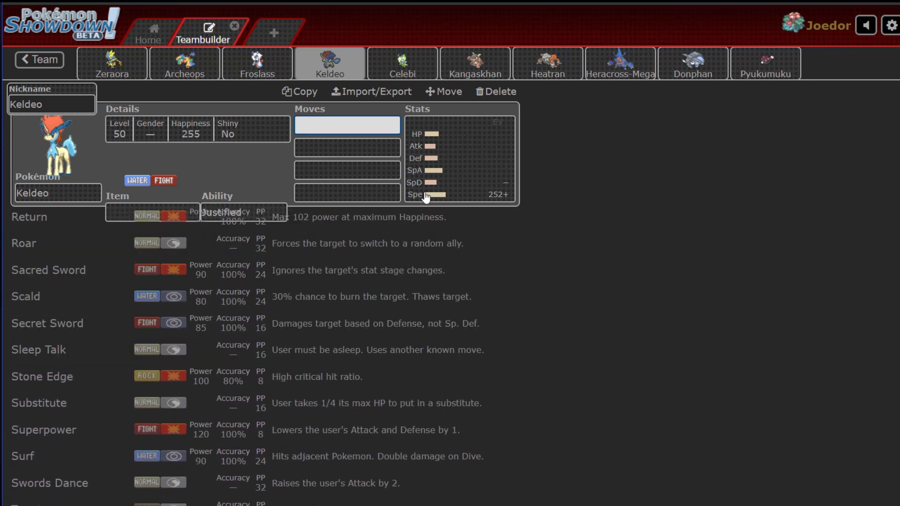
pyautogui.scroll(-12, 382, 348)
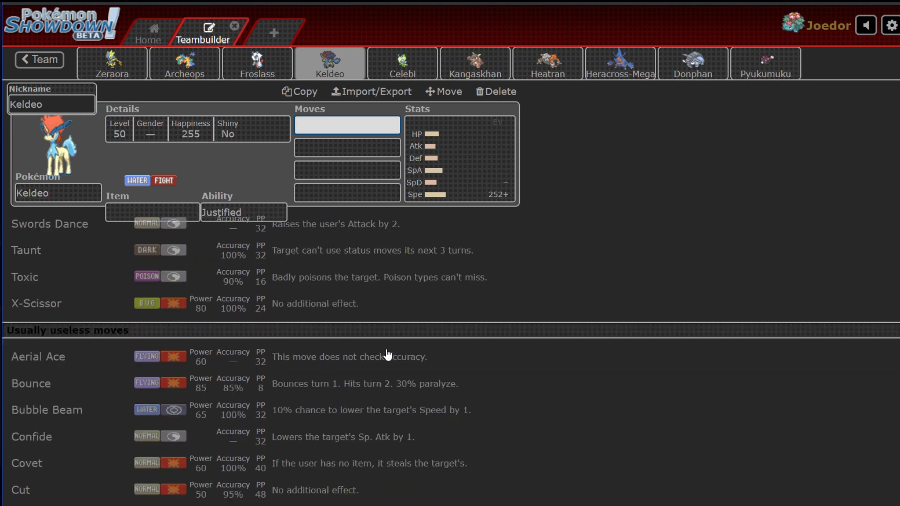
# - Read back through Keldeo's available moves, from the usually useless ones up to the start of the list
pyautogui.scroll(6, 383, 348)
pyautogui.scroll(2, 383, 347)
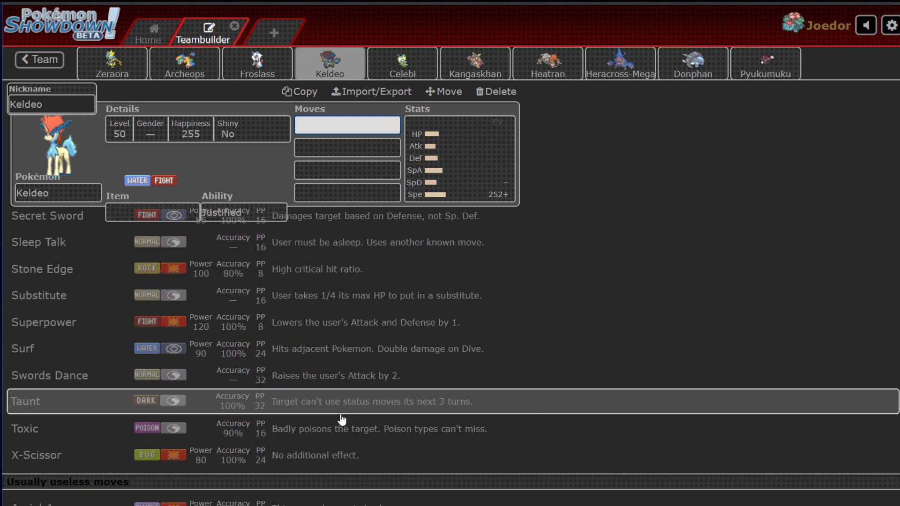
pyautogui.scroll(-8, 352, 359)
pyautogui.scroll(10, 352, 359)
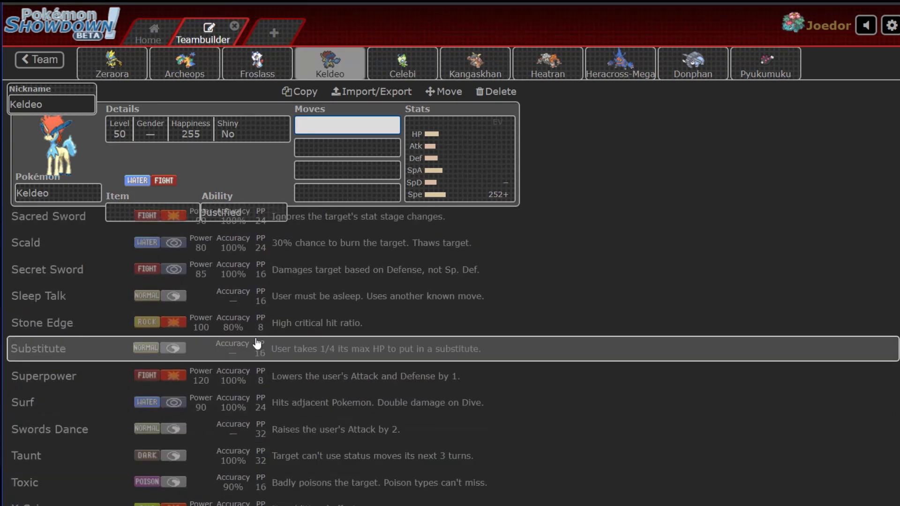
pyautogui.scroll(12, 247, 364)
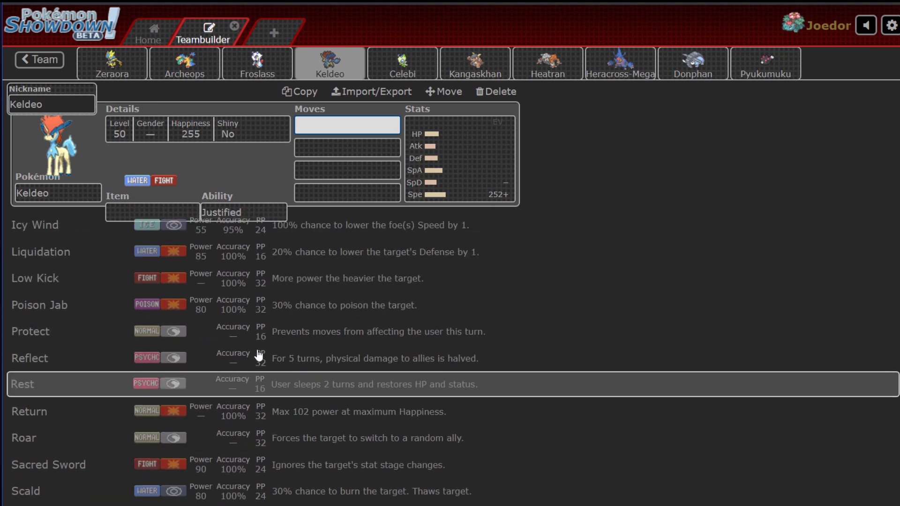
pyautogui.scroll(10, 178, 422)
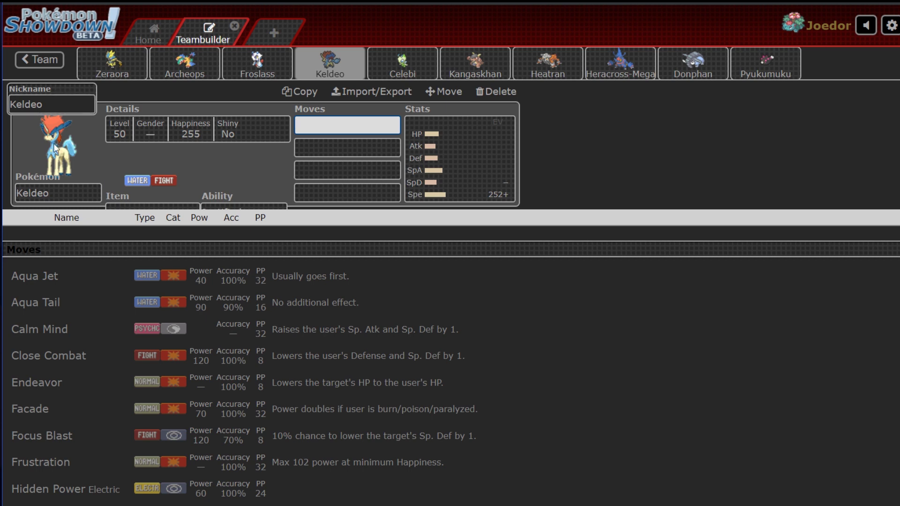
# - Examine the moves available to Froslass, down to the start of the usually useless ones
pyautogui.click(269, 68)
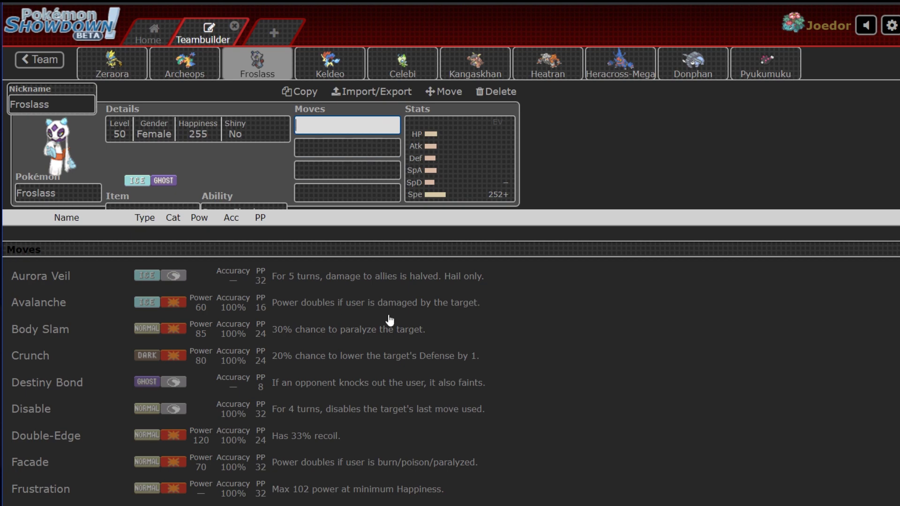
pyautogui.scroll(-10, 336, 307)
pyautogui.scroll(-9, 305, 340)
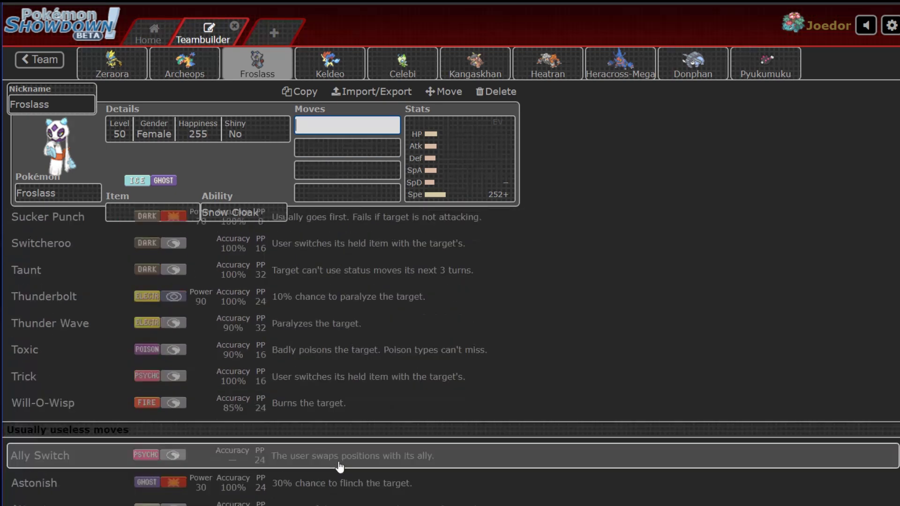
pyautogui.scroll(8, 328, 445)
pyautogui.scroll(-4, 292, 388)
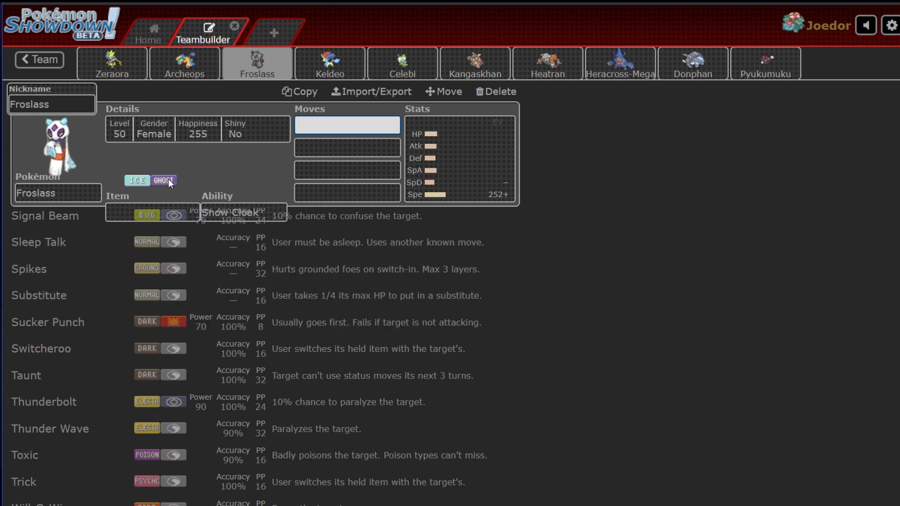
# - Examine the attacking and support moves available to Archeops
pyautogui.click(185, 63)
pyautogui.scroll(-11, 215, 354)
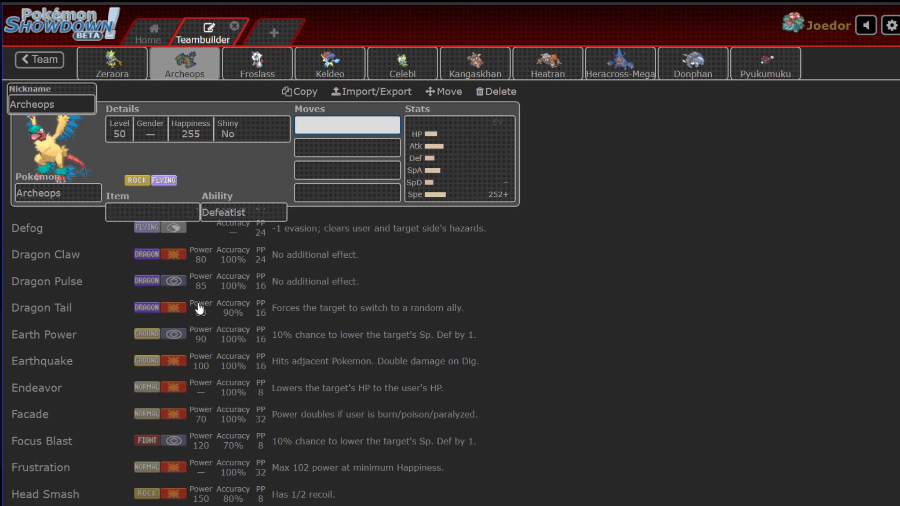
pyautogui.scroll(10, 288, 402)
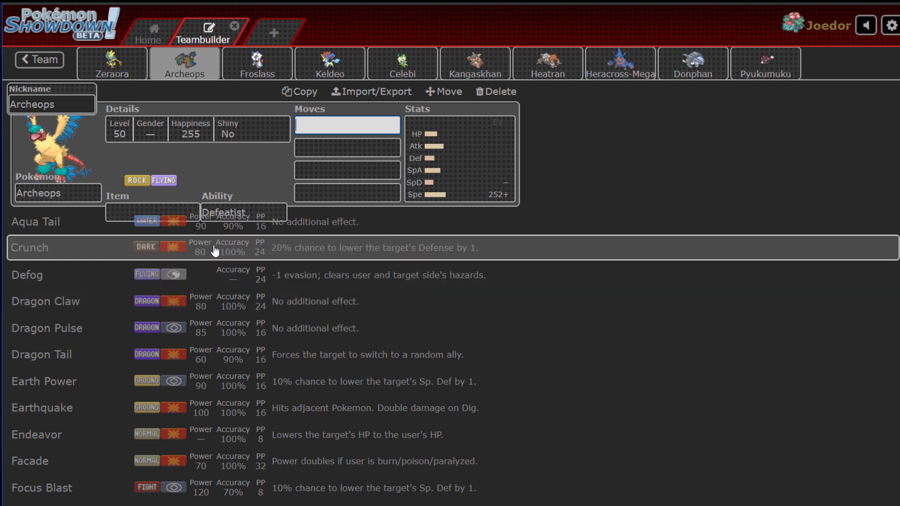
pyautogui.scroll(3, 213, 252)
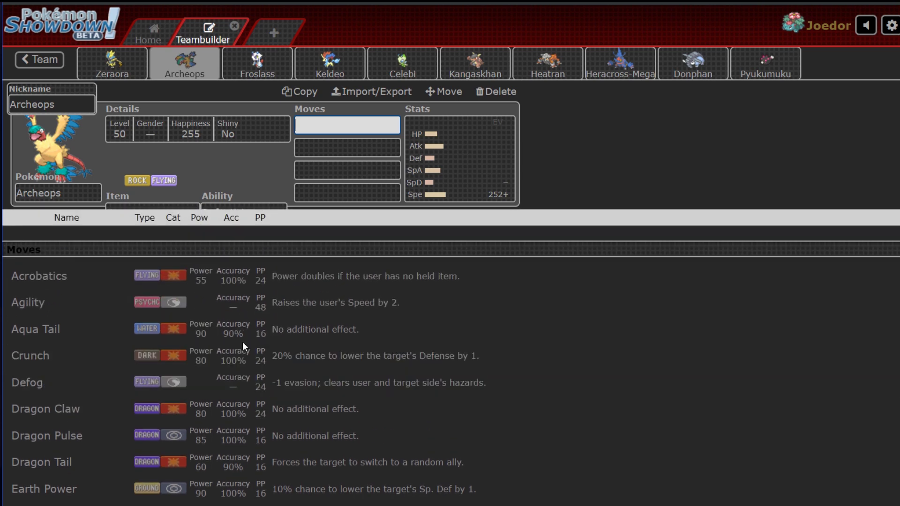
pyautogui.scroll(-12, 242, 341)
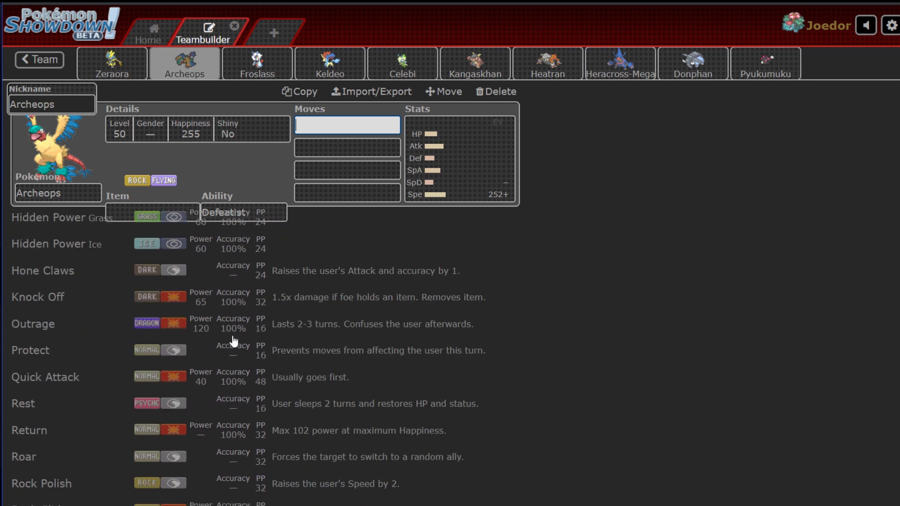
pyautogui.scroll(6, 234, 341)
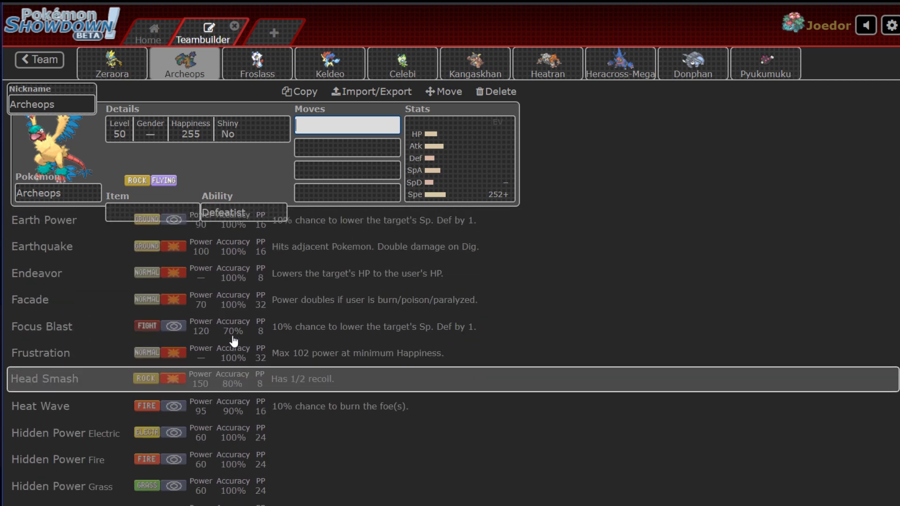
# - Check Archeops's ability, popular item options, available moves, base stats, EVs and nature
pyautogui.click(240, 211)
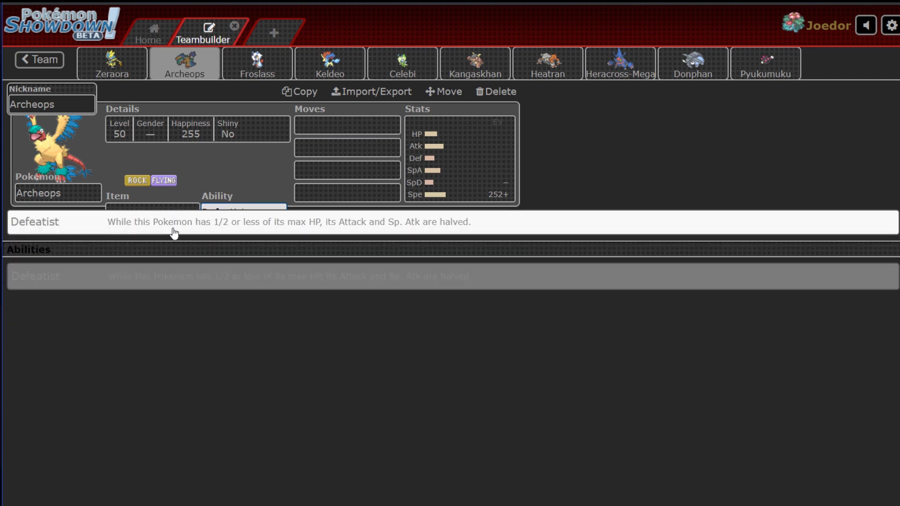
pyautogui.click(153, 208)
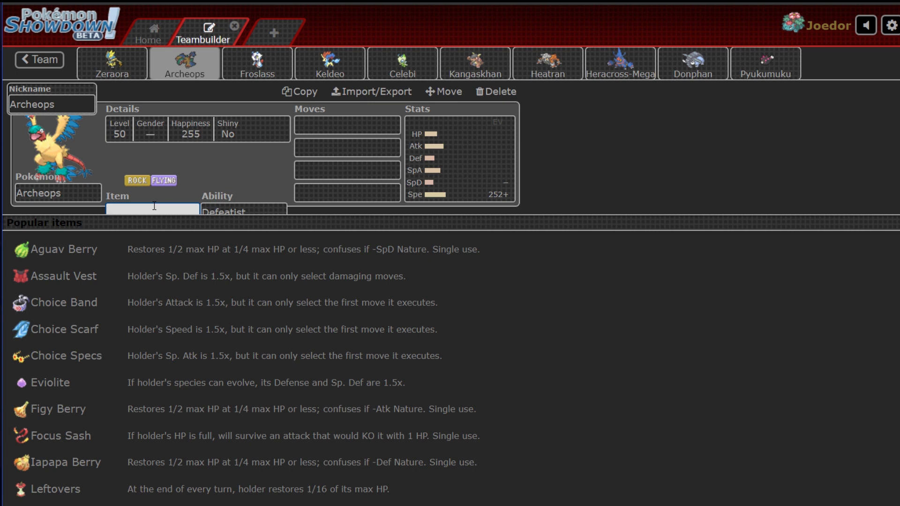
pyautogui.click(366, 129)
pyautogui.scroll(-4, 159, 337)
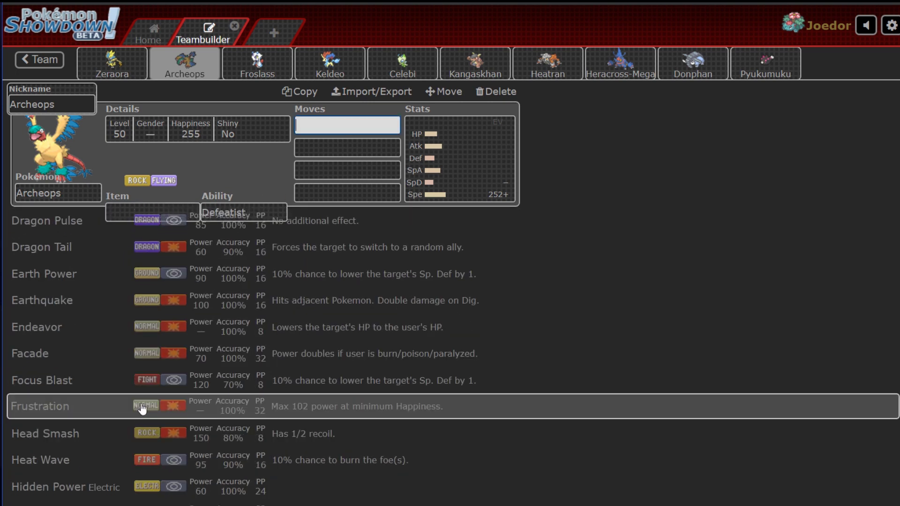
pyautogui.scroll(-2, 108, 305)
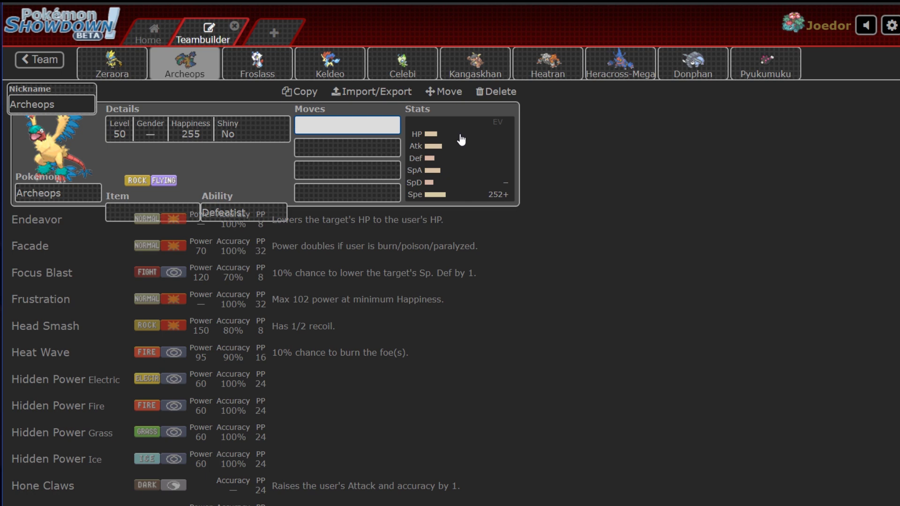
pyautogui.click(429, 164)
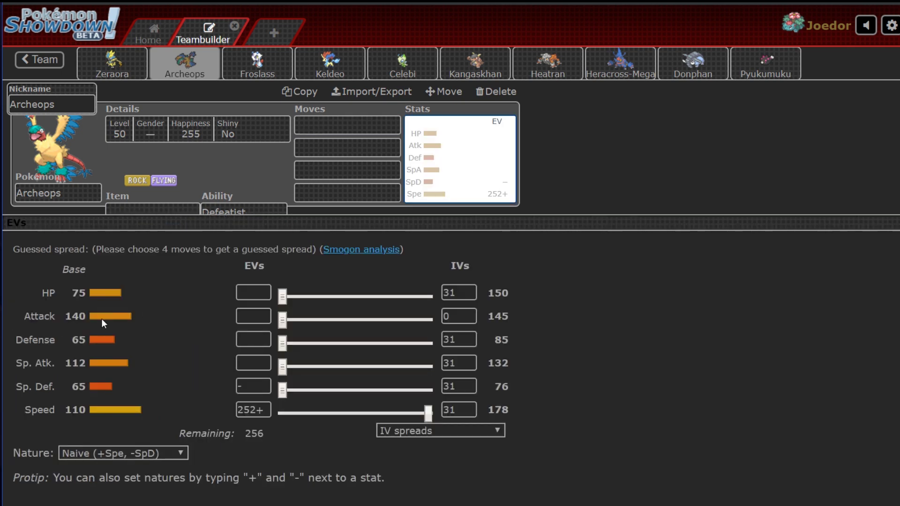
pyautogui.click(174, 207)
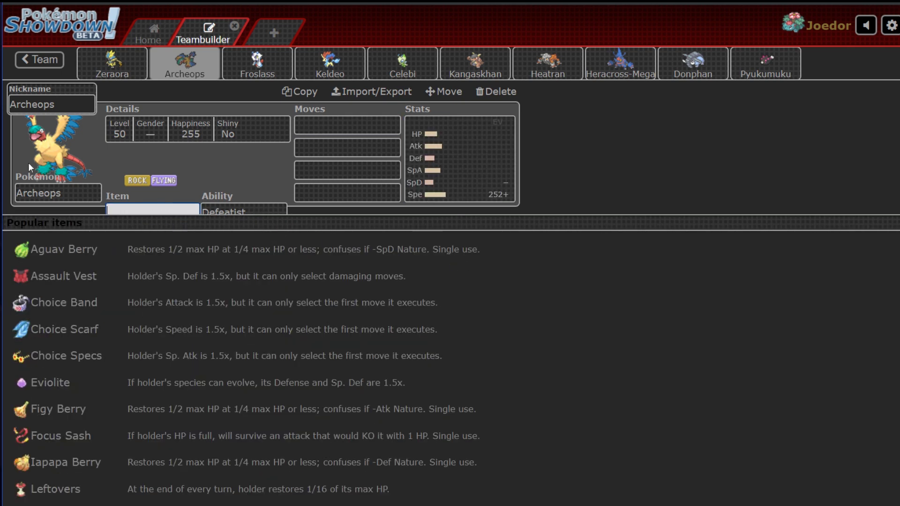
pyautogui.click(358, 126)
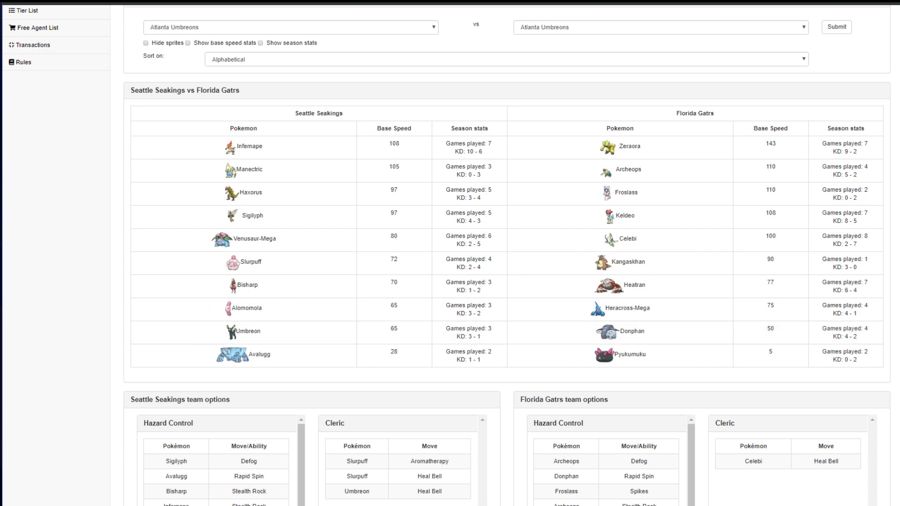
# - Switch from the match-up page to the opposing team in the teambuilder and examine Zeraora's available moves
pyautogui.hotkey('ctrl', 'Tab')
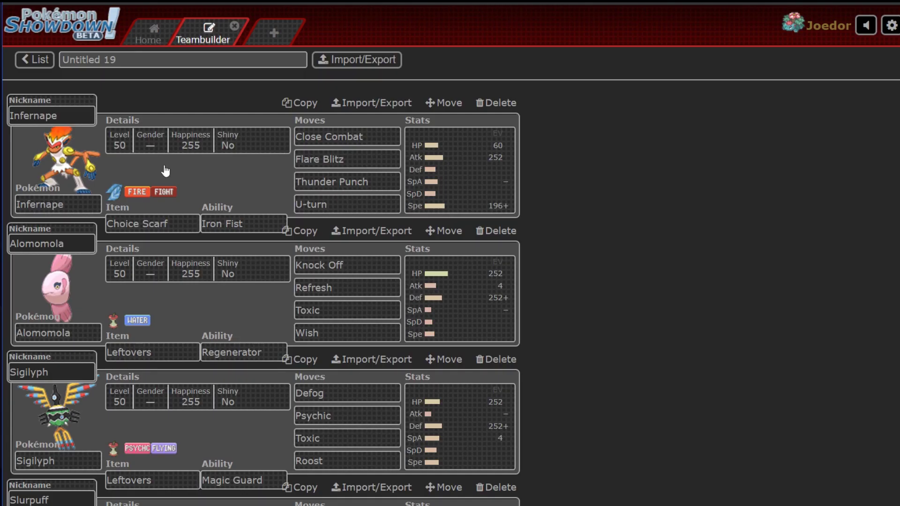
pyautogui.hotkey('ctrl', 'Tab')
pyautogui.hotkey('ctrl', 'Tab')
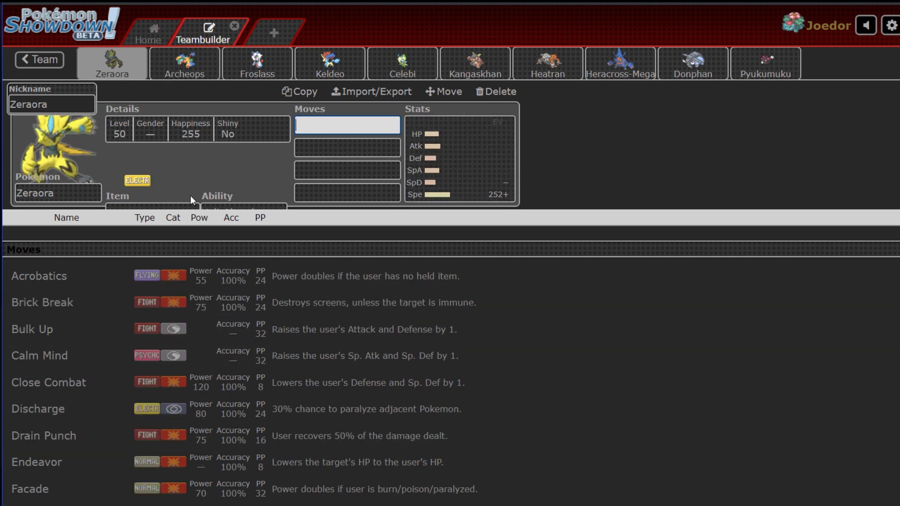
pyautogui.scroll(-10, 356, 328)
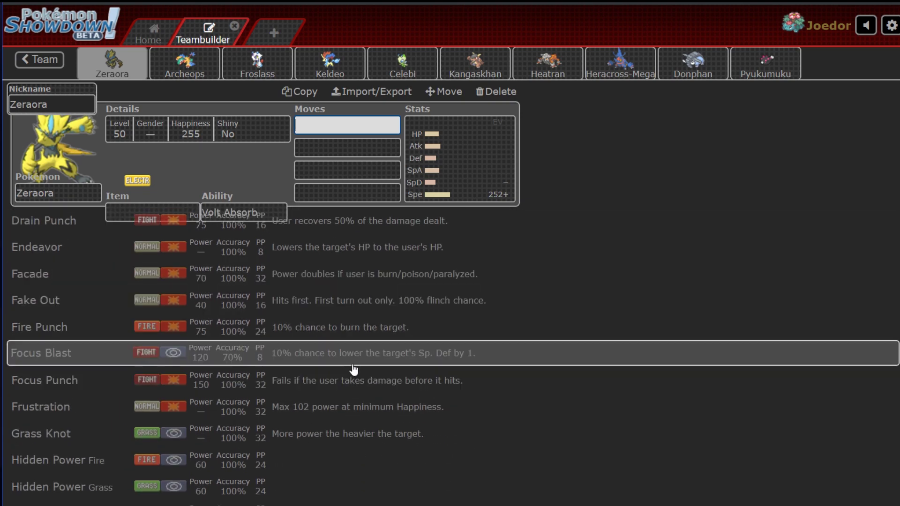
pyautogui.scroll(10, 361, 365)
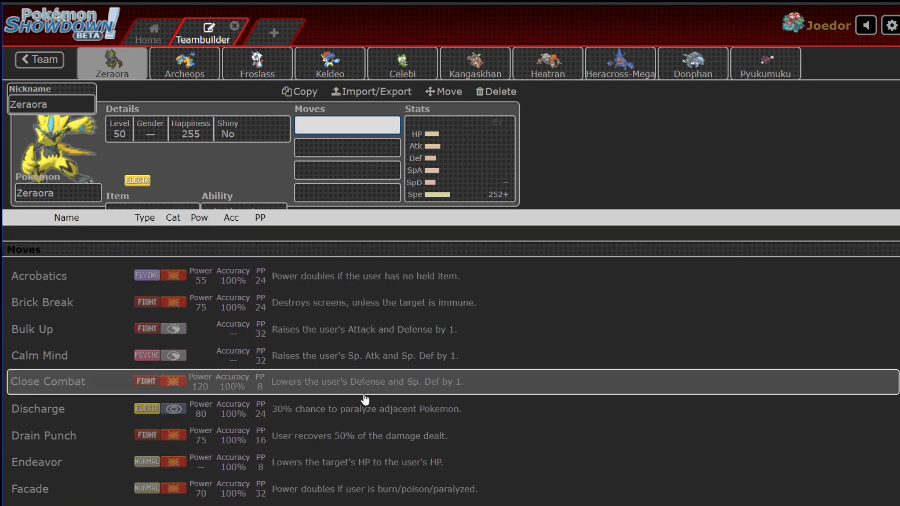
pyautogui.scroll(-15, 179, 291)
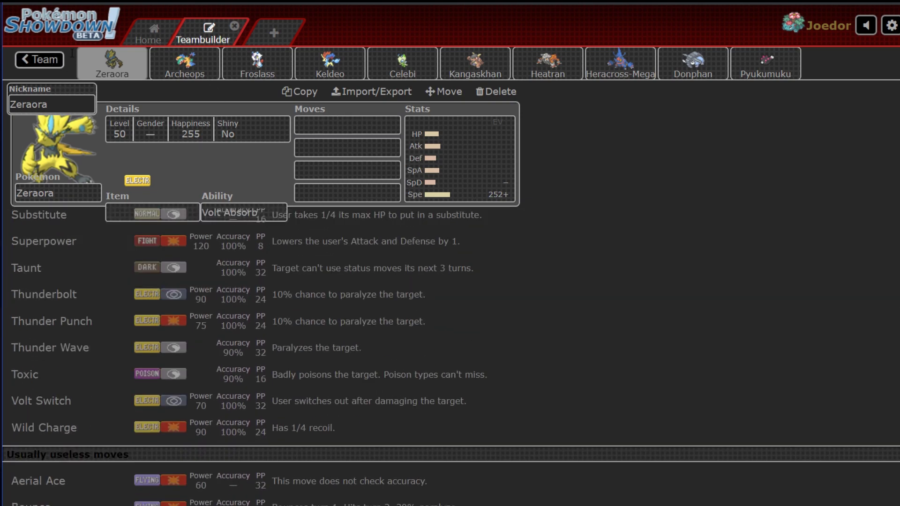
# - Leave the opposing team, return to the full team list and open the Untitled 19 team
pyautogui.click(39, 59)
pyautogui.click(47, 60)
pyautogui.scroll(-2, 394, 364)
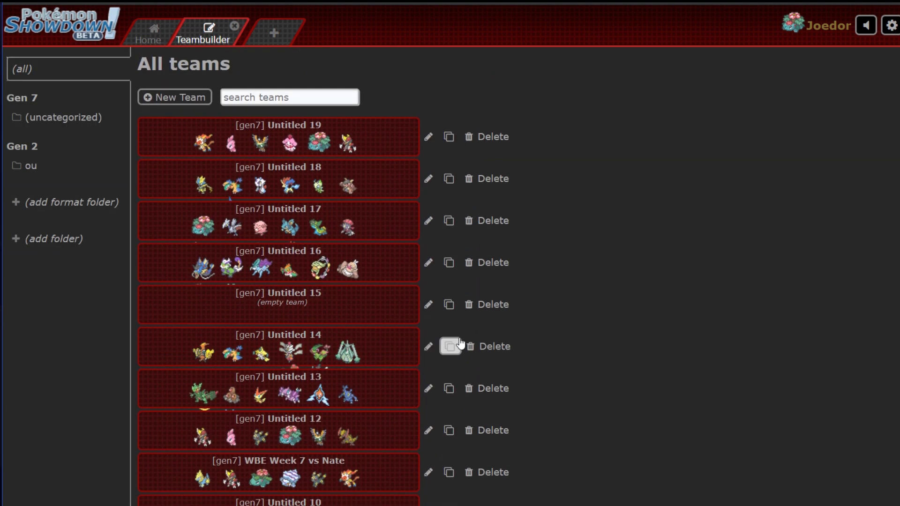
pyautogui.scroll(1, 380, 206)
pyautogui.click(378, 203)
# - Survey the whole Untitled 19 team from Infernape to Bisharp, reading each member's item, ability, moves and EVs
pyautogui.scroll(-8, 457, 220)
pyautogui.scroll(8, 490, 281)
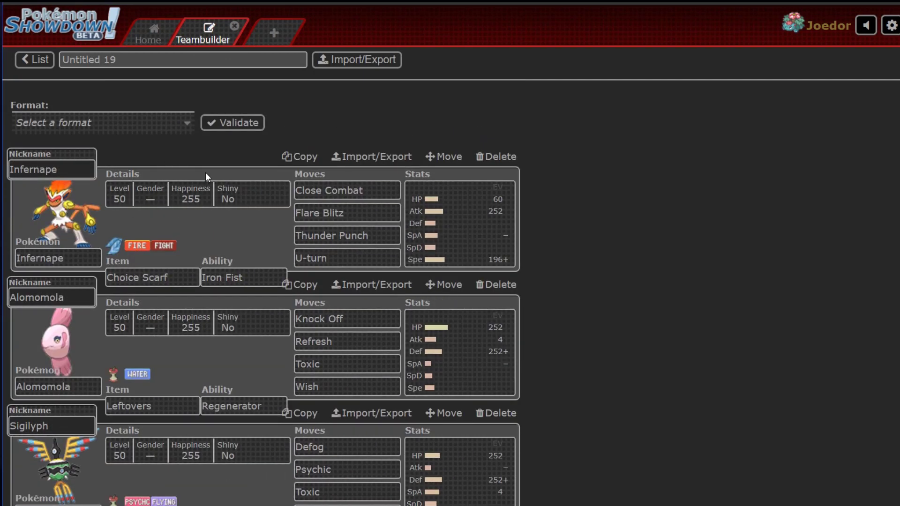
pyautogui.scroll(-8, 498, 227)
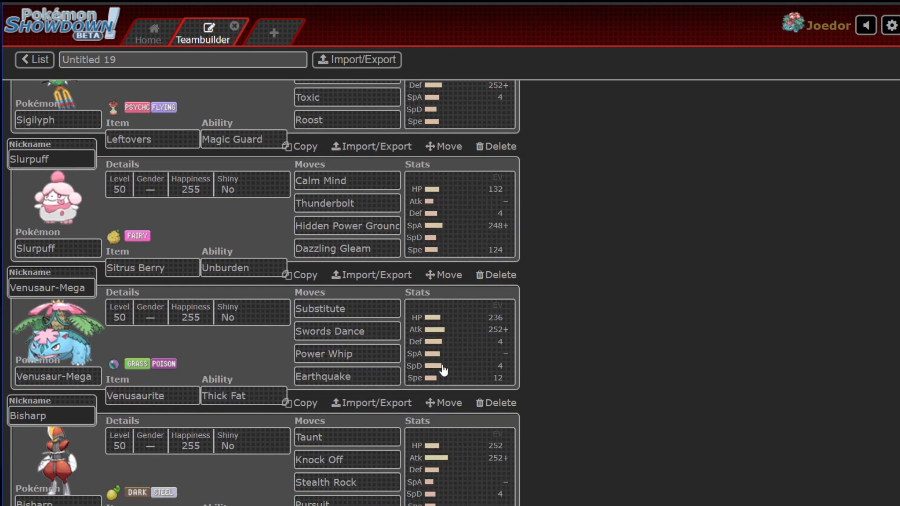
pyautogui.scroll(5, 462, 380)
pyautogui.scroll(3, 461, 379)
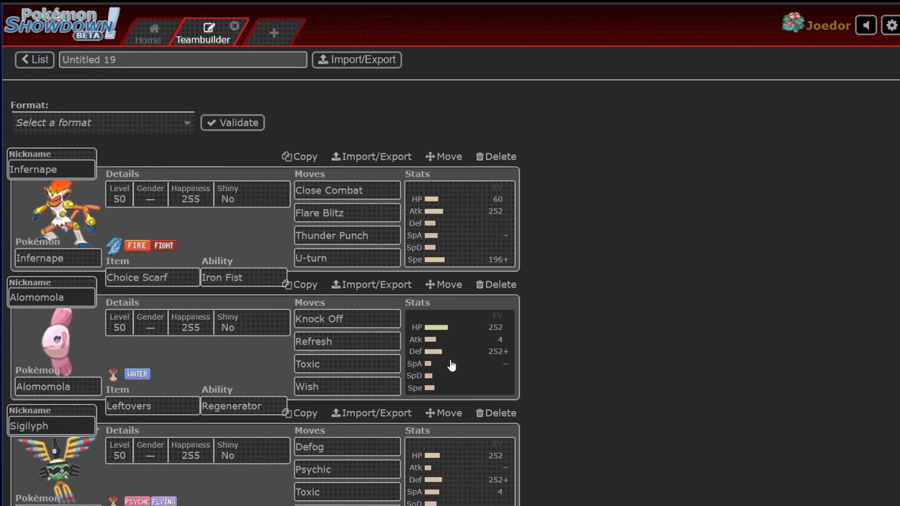
pyautogui.scroll(-3, 609, 268)
pyautogui.scroll(3, 606, 268)
pyautogui.scroll(-8, 192, 336)
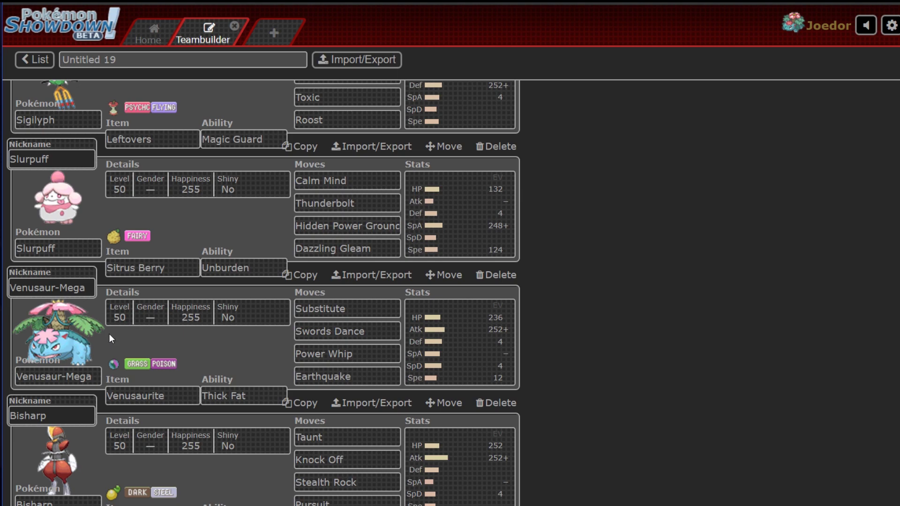
# - Review Untitled 19 one set at a time from the start, covering Infernape, Alomomola, Sigilyph and Slurpuff
pyautogui.scroll(8, 199, 350)
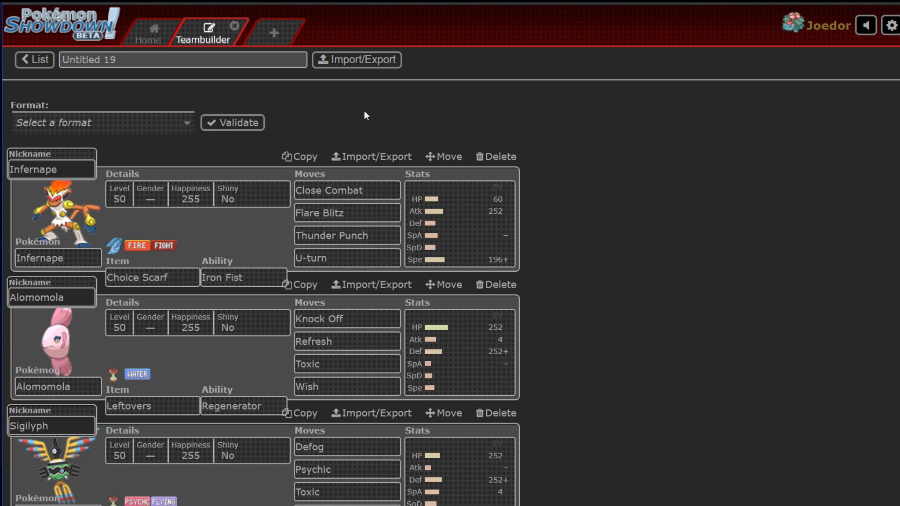
pyautogui.scroll(-5, 270, 254)
pyautogui.scroll(5, 266, 252)
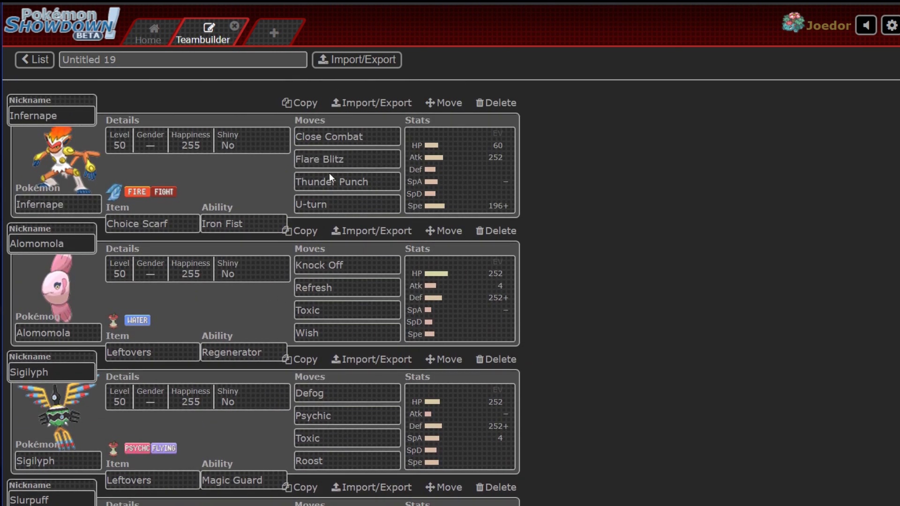
pyautogui.scroll(-3, 378, 181)
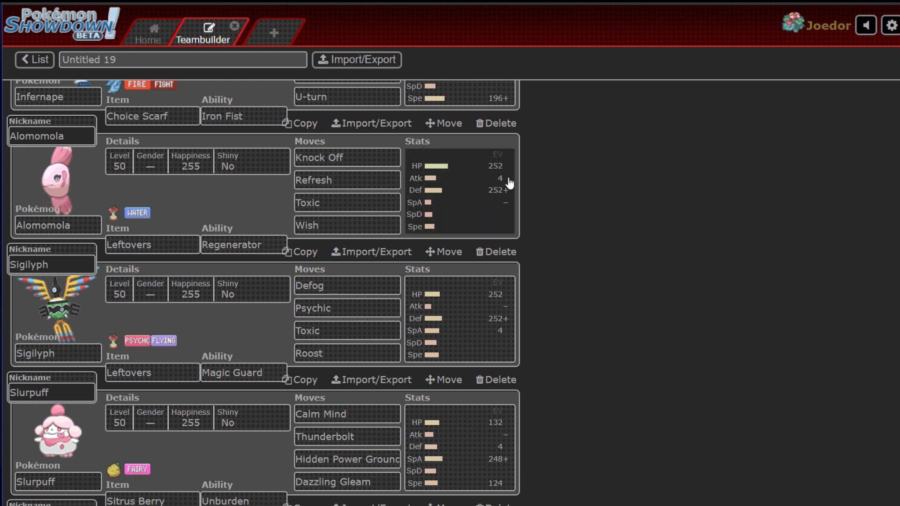
pyautogui.scroll(-1, 486, 174)
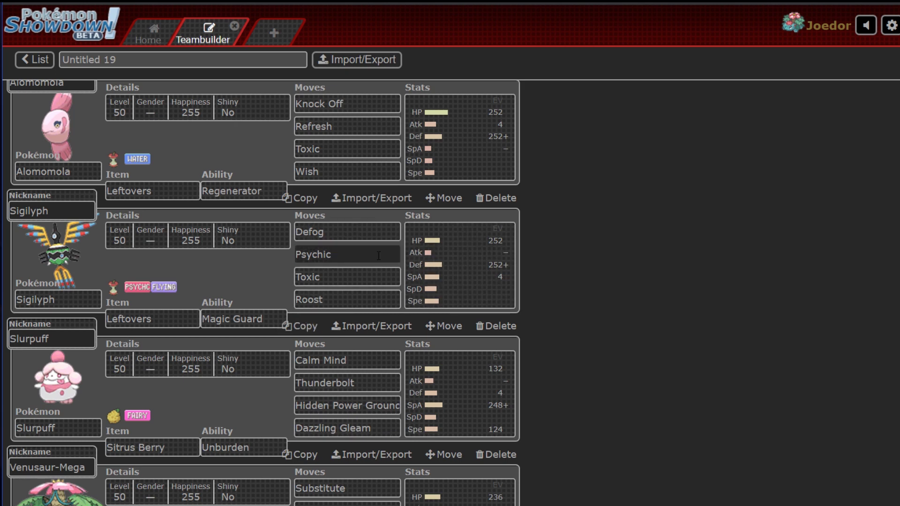
pyautogui.scroll(-1, 331, 253)
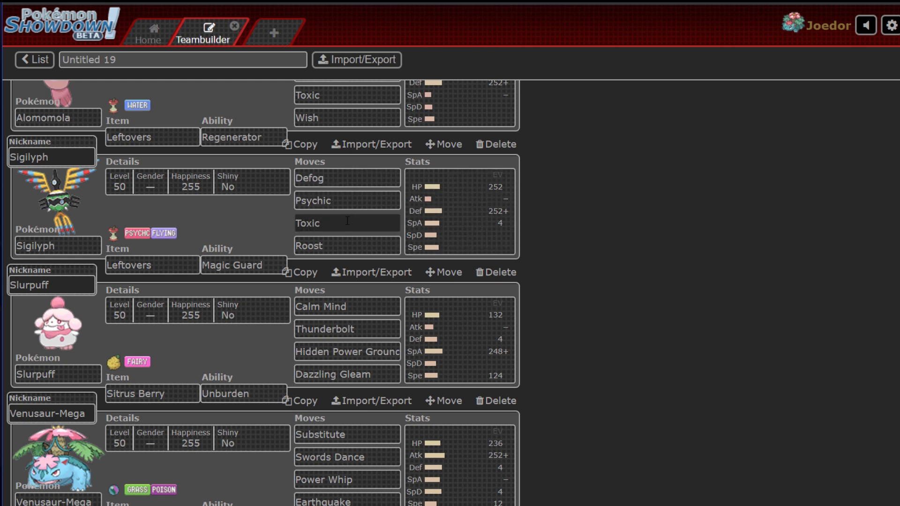
pyautogui.scroll(-1, 346, 222)
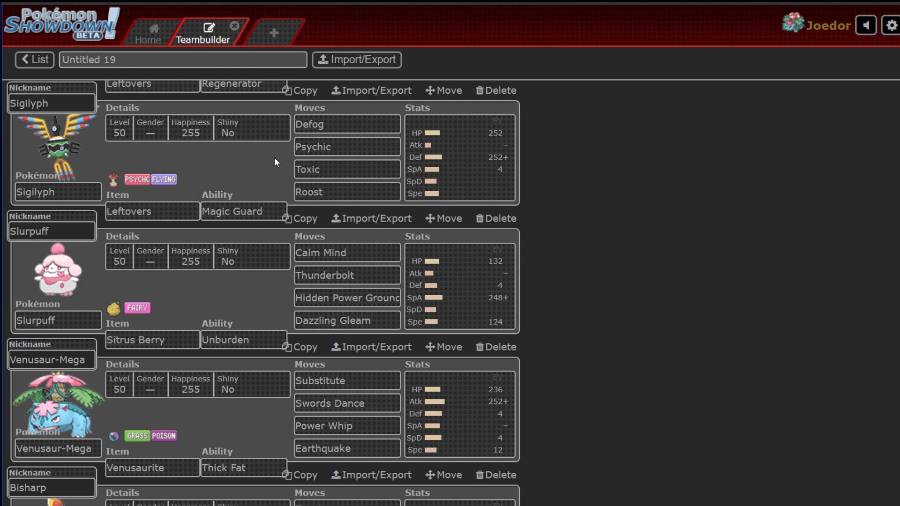
# - Review Slurpuff's set against the neighbouring members, inspect its EV spread, and return to the full team
pyautogui.scroll(-1, 300, 162)
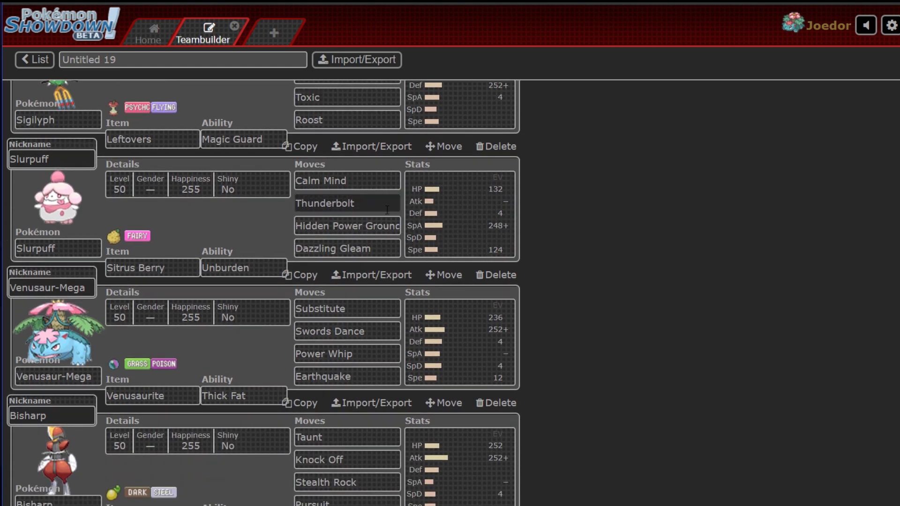
pyautogui.scroll(4, 387, 210)
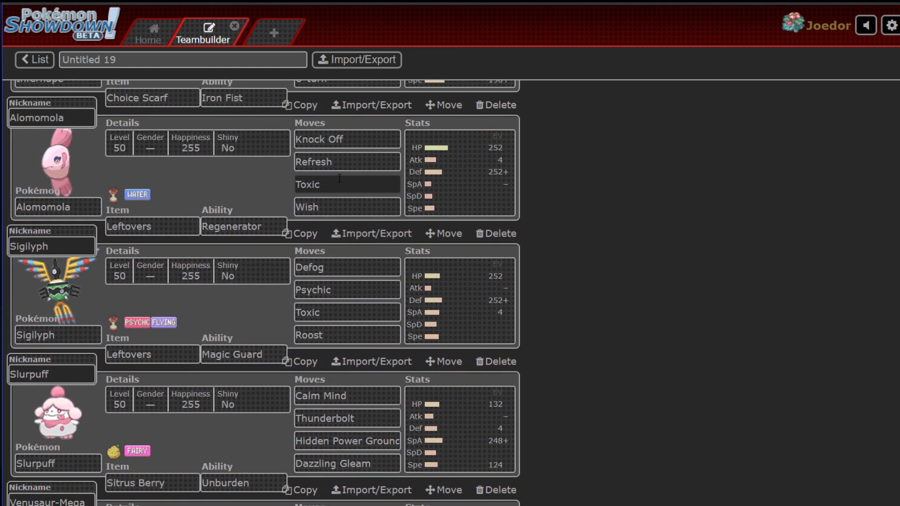
pyautogui.scroll(-2, 340, 178)
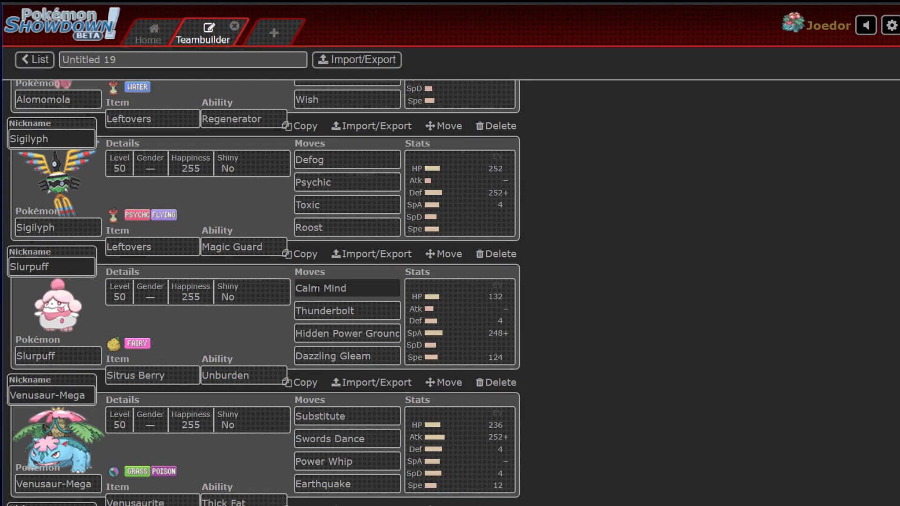
pyautogui.scroll(-2, 328, 309)
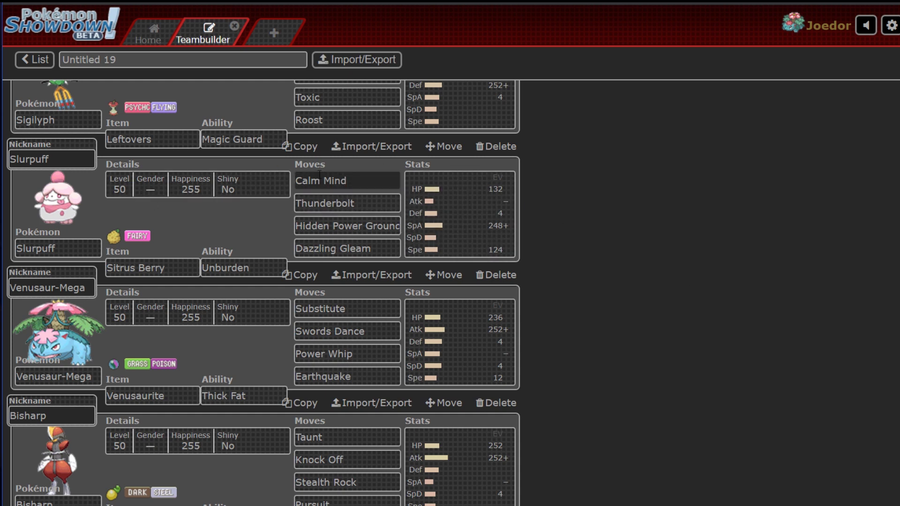
pyautogui.click(313, 157)
pyautogui.click(504, 258)
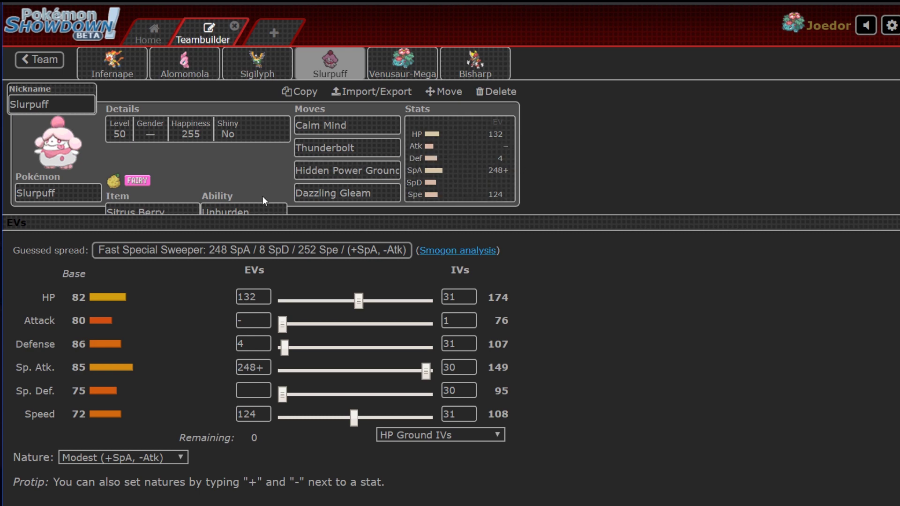
pyautogui.click(46, 61)
pyautogui.scroll(-8, 485, 253)
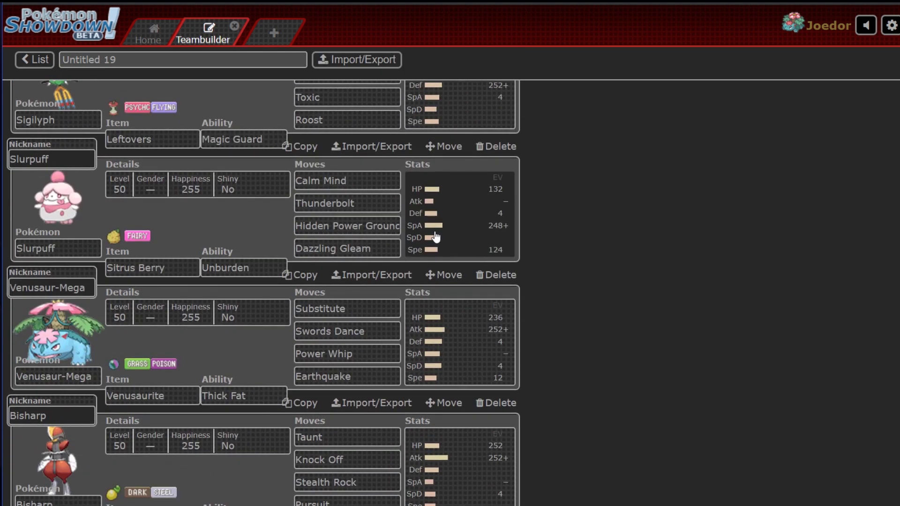
# - Open Venusaur-Mega's set, switch to the Pokémon Damage Calculator and load the Venusaur-Mega custom set as Pokémon 1
pyautogui.click(347, 308)
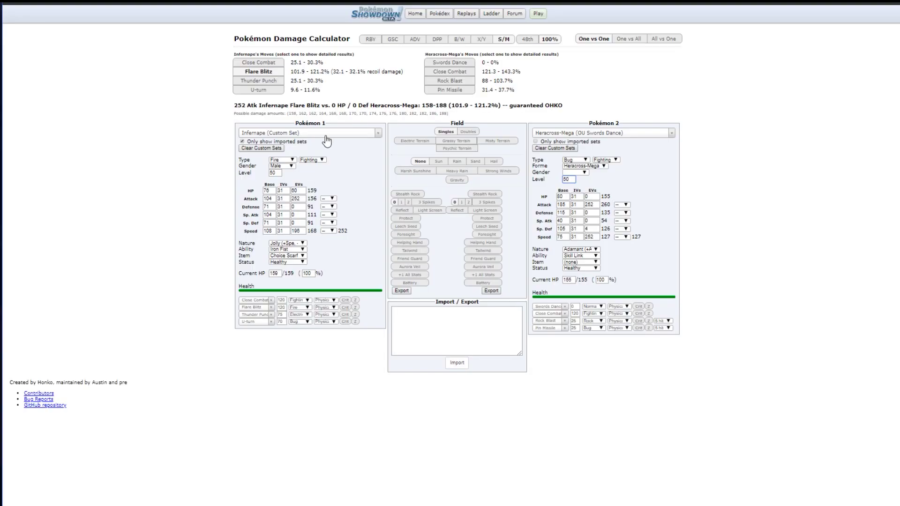
pyautogui.click(329, 133)
pyautogui.press('Down')
pyautogui.press('Down')
pyautogui.press('Down')
pyautogui.press('Down')
pyautogui.press('Down')
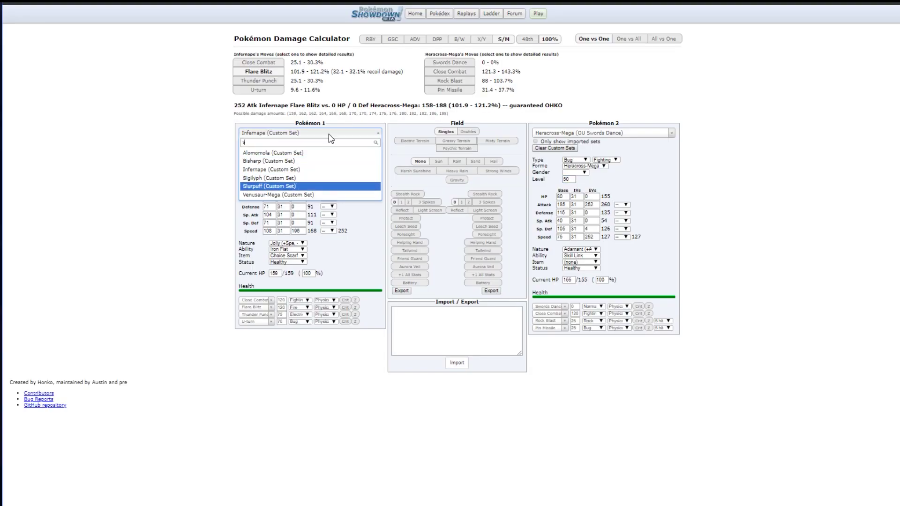
pyautogui.press('Return')
# - Calculate Venusaur-Mega's damage against Pyukumuku by loading the ZU Unaware Wall set as Pokémon 2 at level 50
pyautogui.click(610, 136)
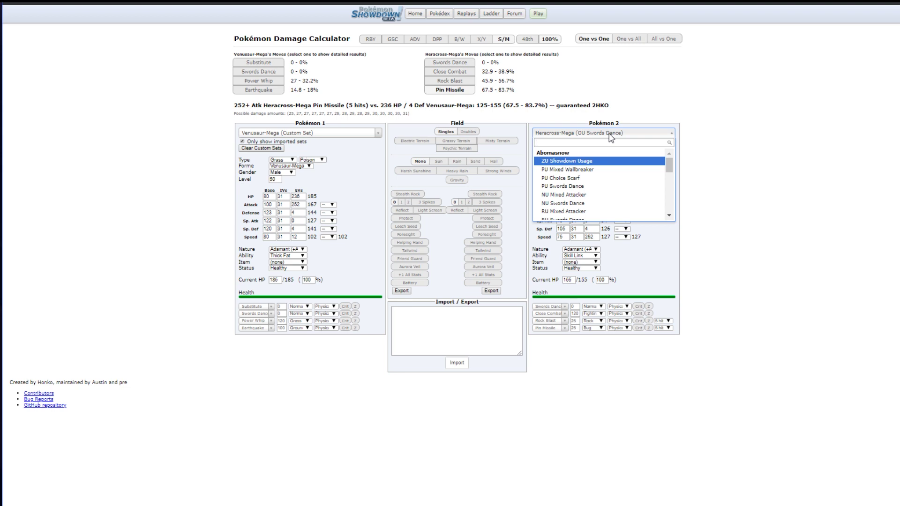
pyautogui.write('Pyuku')
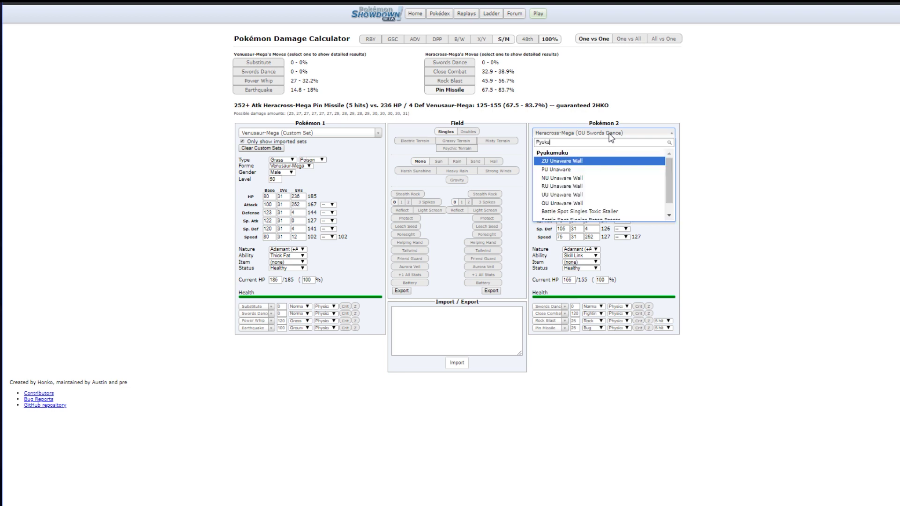
pyautogui.press('Return')
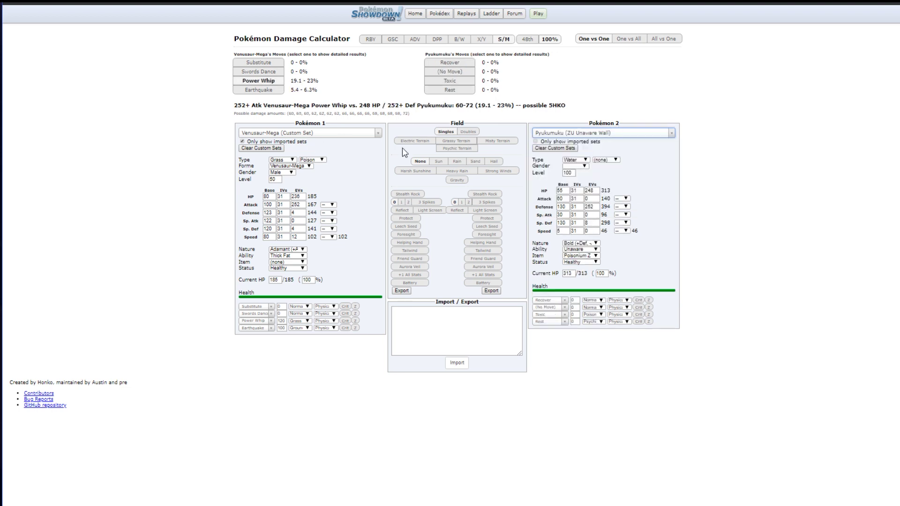
pyautogui.doubleClick(568, 173)
pyautogui.write('50')
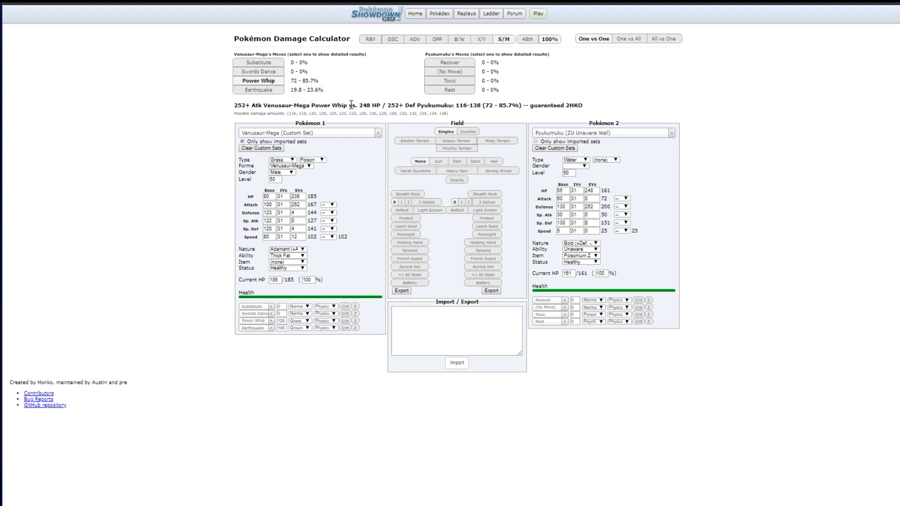
# - Replace Pokémon 2 with Heatran's OU Z-Move Trapper set and set its level to 50
pyautogui.click(595, 133)
pyautogui.click(687, 125)
pyautogui.rightClick(579, 210)
pyautogui.click(727, 199)
pyautogui.click(631, 136)
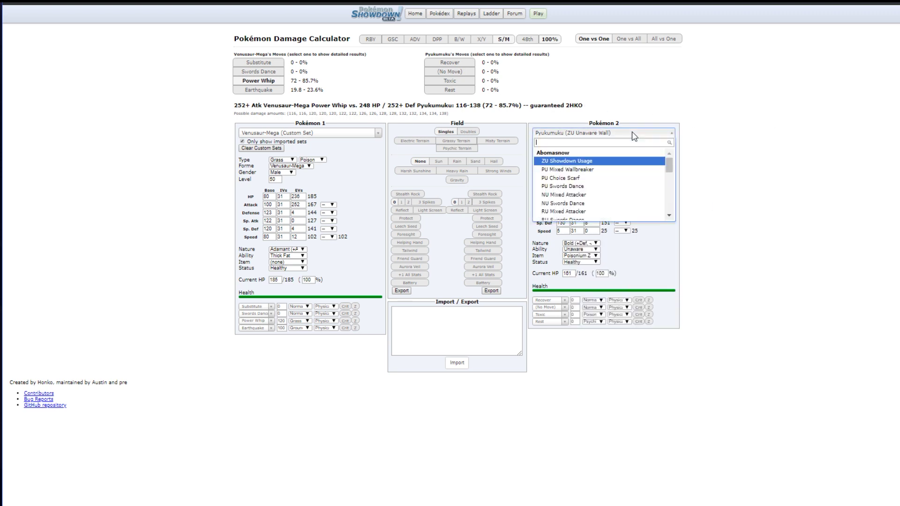
pyautogui.write('Heatran')
pyautogui.press('Return')
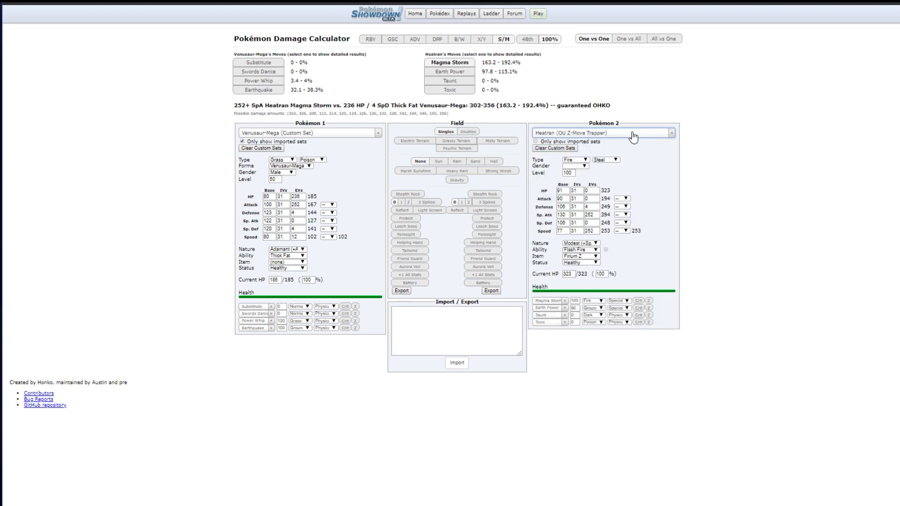
pyautogui.doubleClick(572, 173)
pyautogui.write('50')
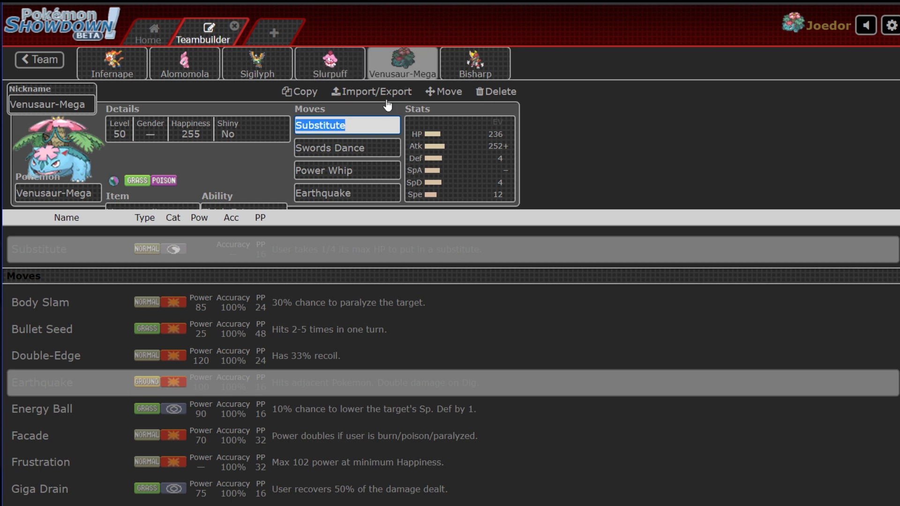
# - Switch back to the teambuilder and examine Bisharp's moves and held item
pyautogui.click(494, 68)
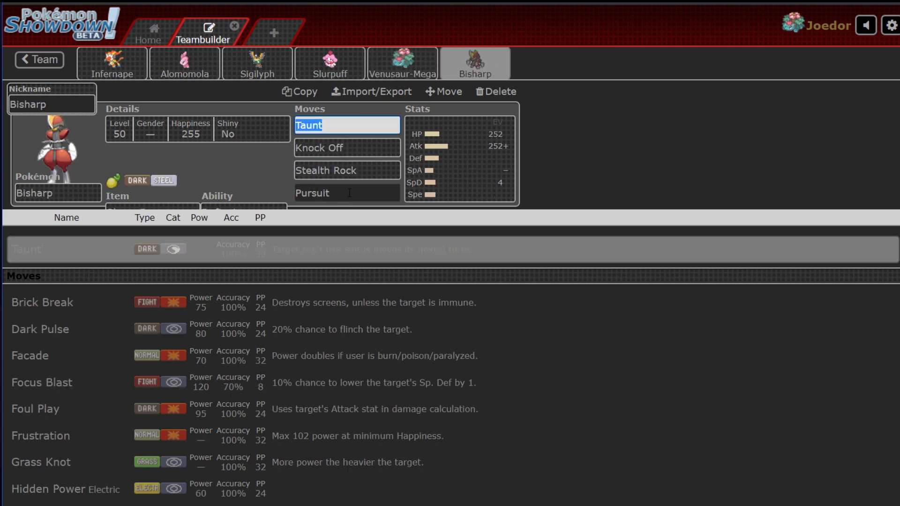
pyautogui.press('Escape')
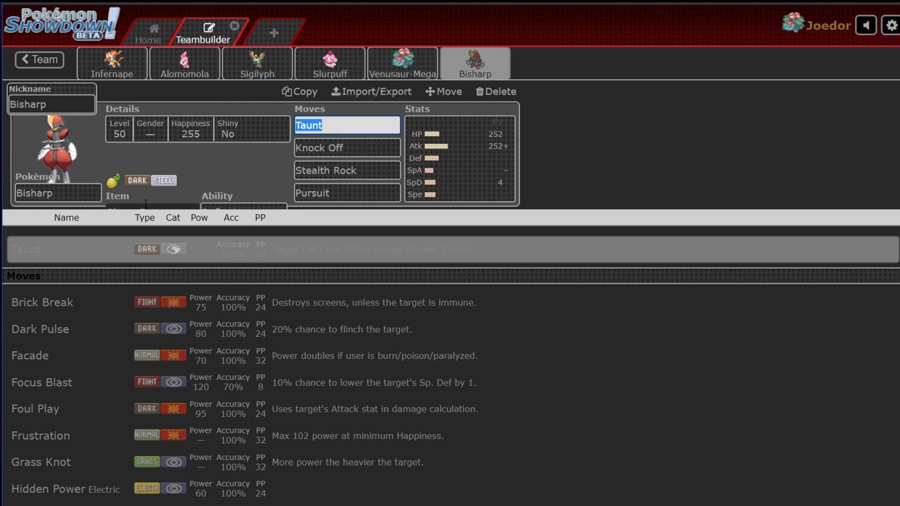
pyautogui.click(199, 205)
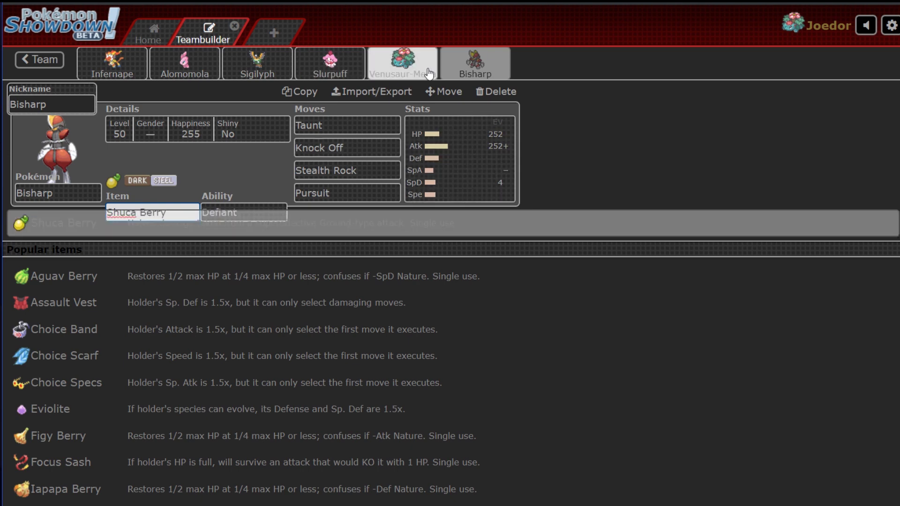
# - Return to the full Untitled 19 team and look over all six members' sets once more
pyautogui.click(32, 61)
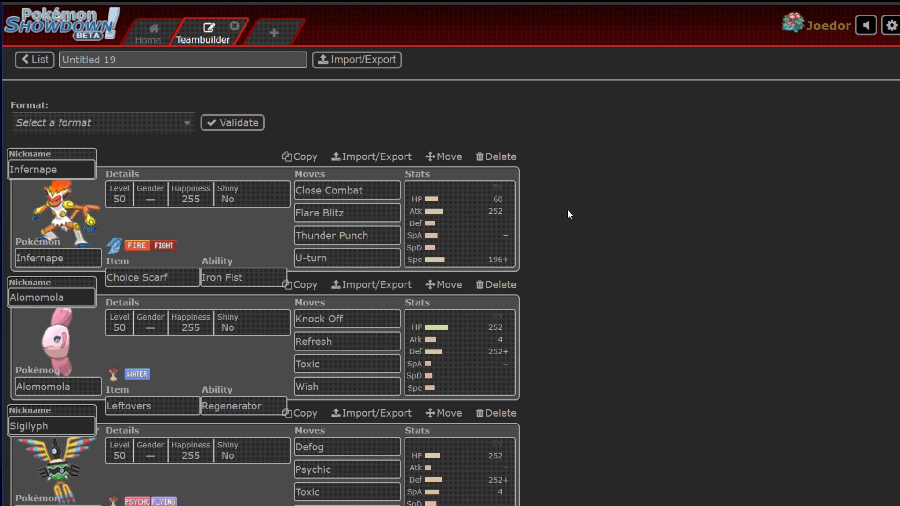
pyautogui.scroll(-10, 557, 209)
pyautogui.scroll(9, 589, 420)
pyautogui.scroll(-8, 576, 389)
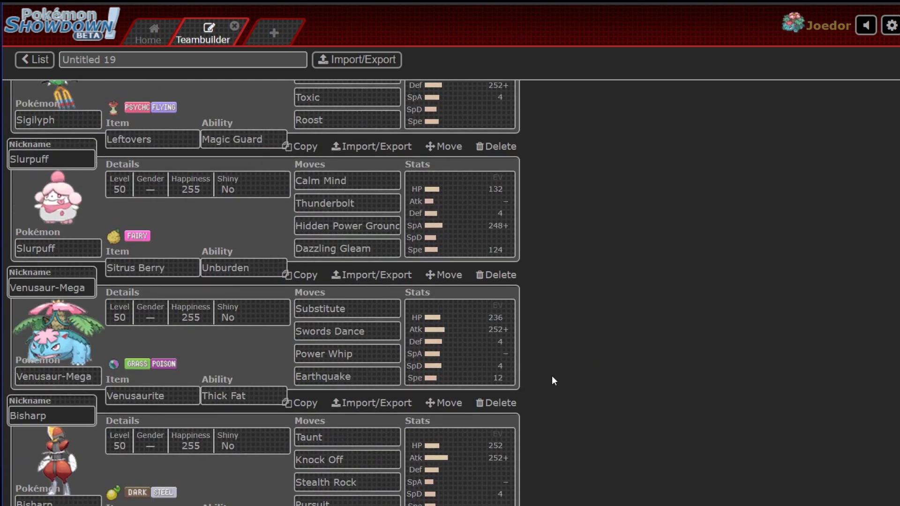
pyautogui.scroll(8, 551, 375)
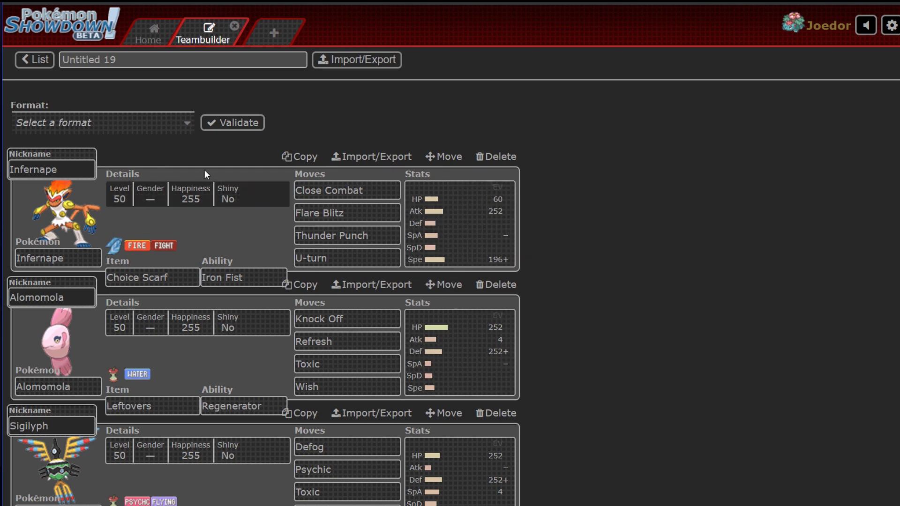
pyautogui.scroll(-7, 484, 227)
pyautogui.scroll(-1, 386, 204)
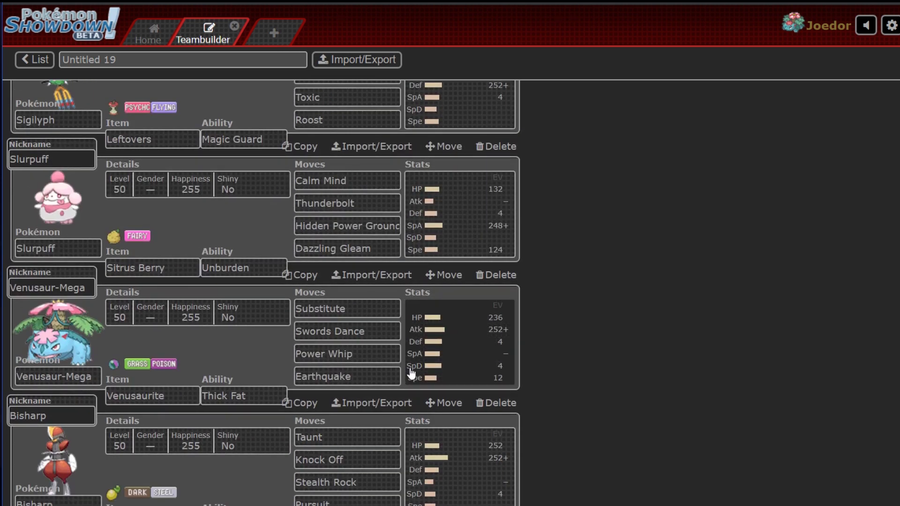
pyautogui.scroll(6, 411, 372)
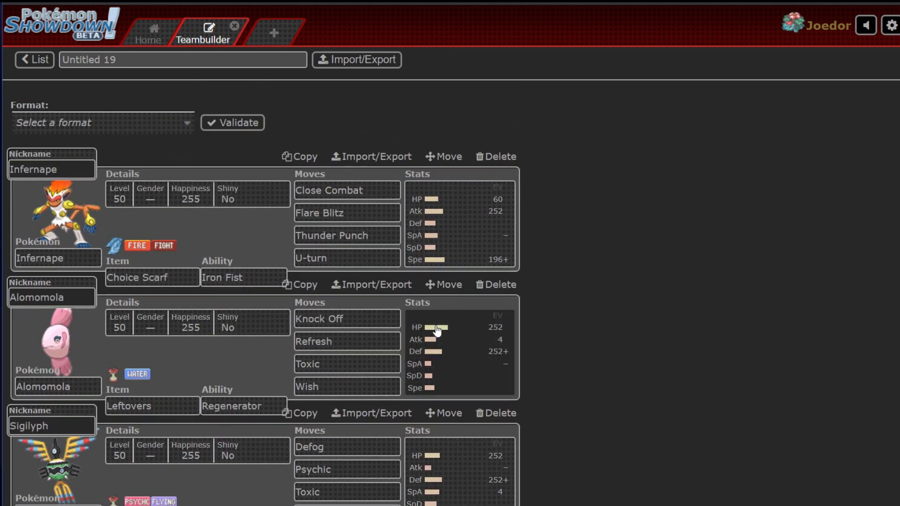